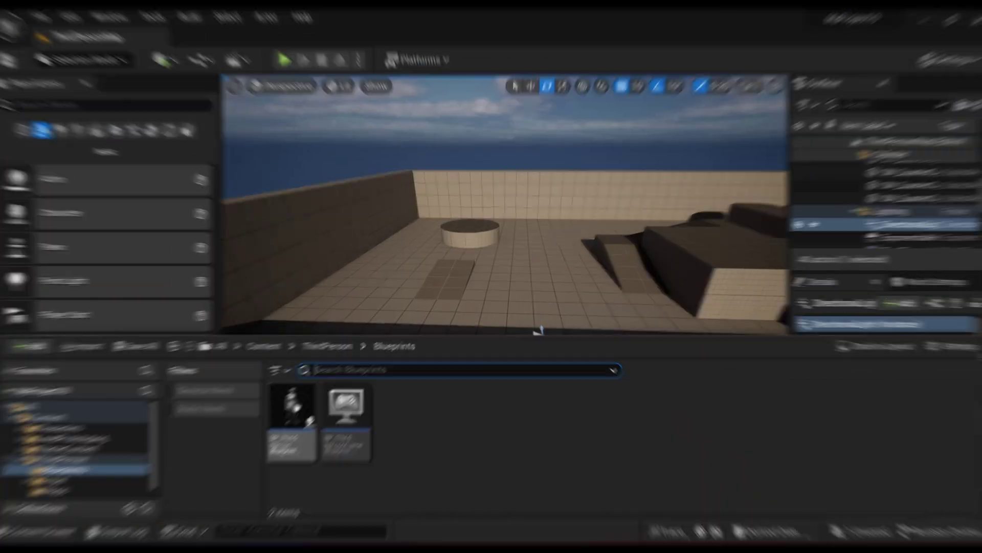
# In the viewport of BP_ThirdPersonCharacter, move the FollowCamera component under Mesh and delete the CameraBoom
pyautogui.doubleClick(292, 409)
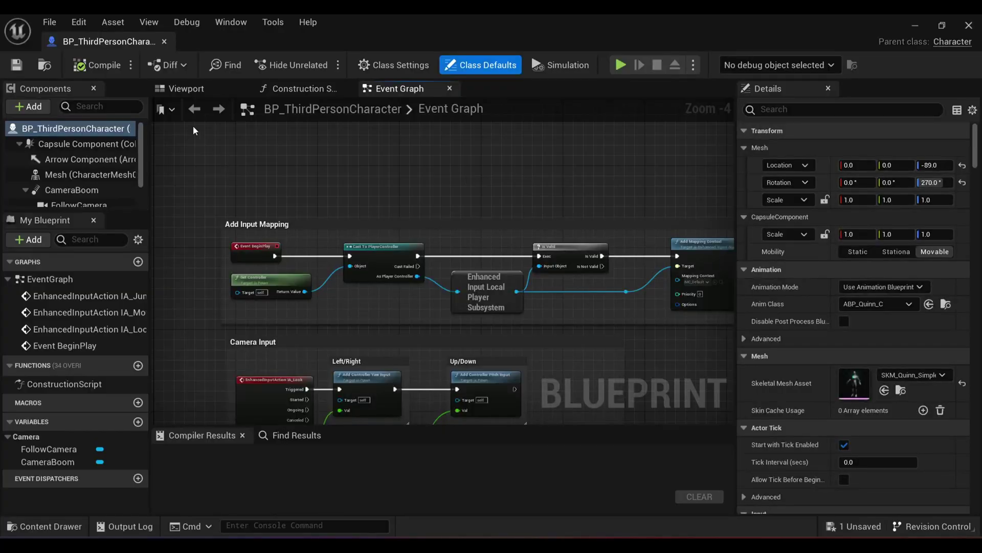
pyautogui.click(180, 87)
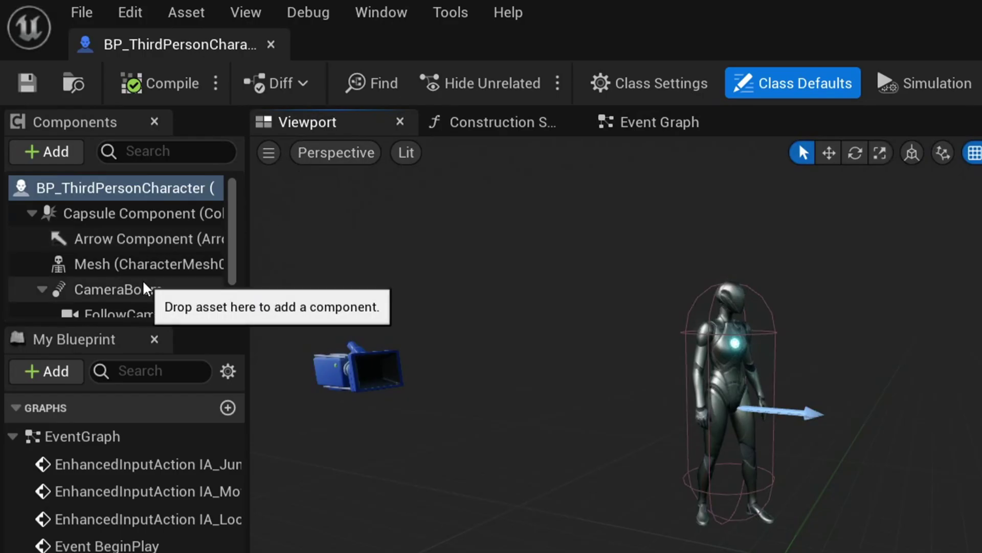
pyautogui.scroll(-1, 138, 256)
pyautogui.moveTo(168, 281); pyautogui.dragTo(134, 247)
pyautogui.click(129, 283)
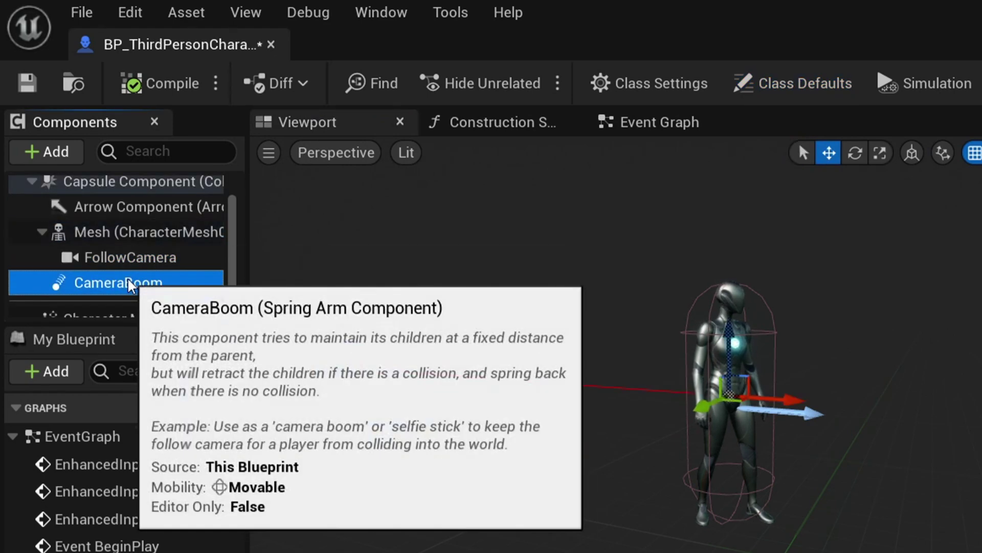
pyautogui.press('Delete')
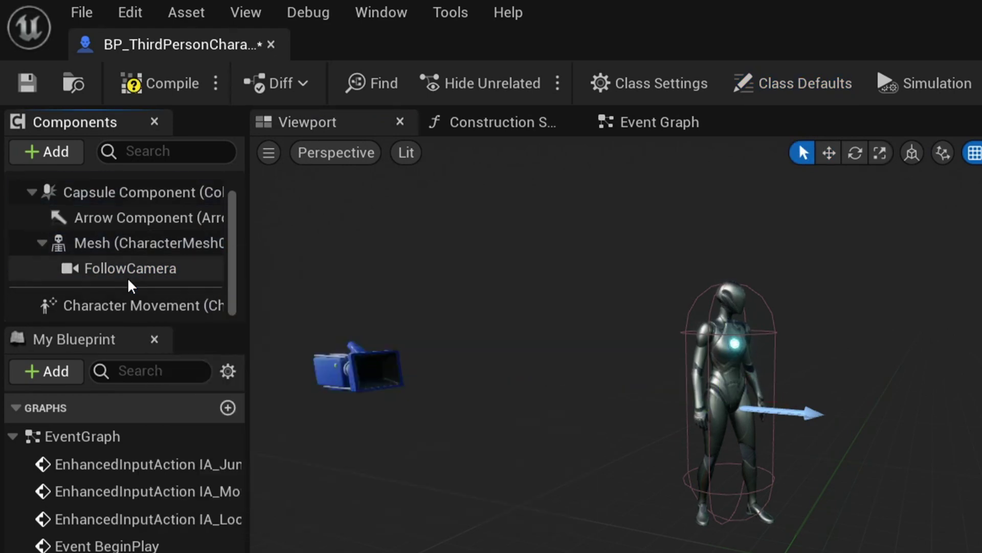
# Set the parent socket of the FollowCamera component to the head bone
pyautogui.click(131, 244)
pyautogui.click(134, 268)
pyautogui.click(890, 303)
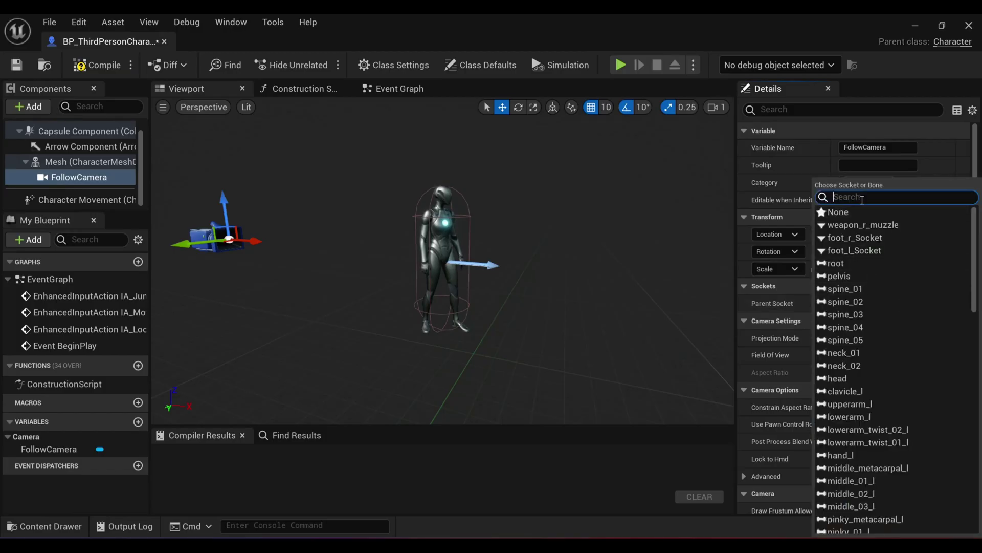
pyautogui.write('head')
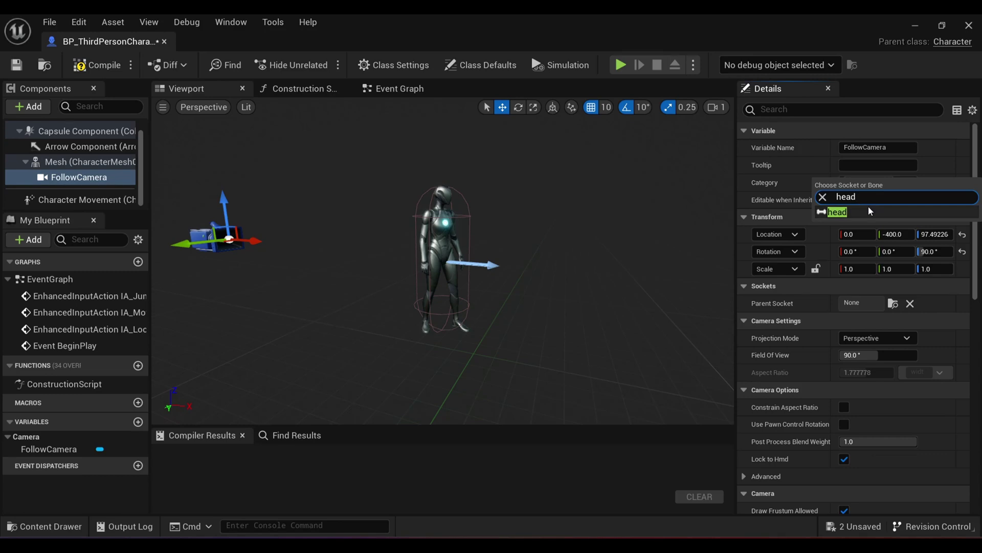
pyautogui.click(870, 211)
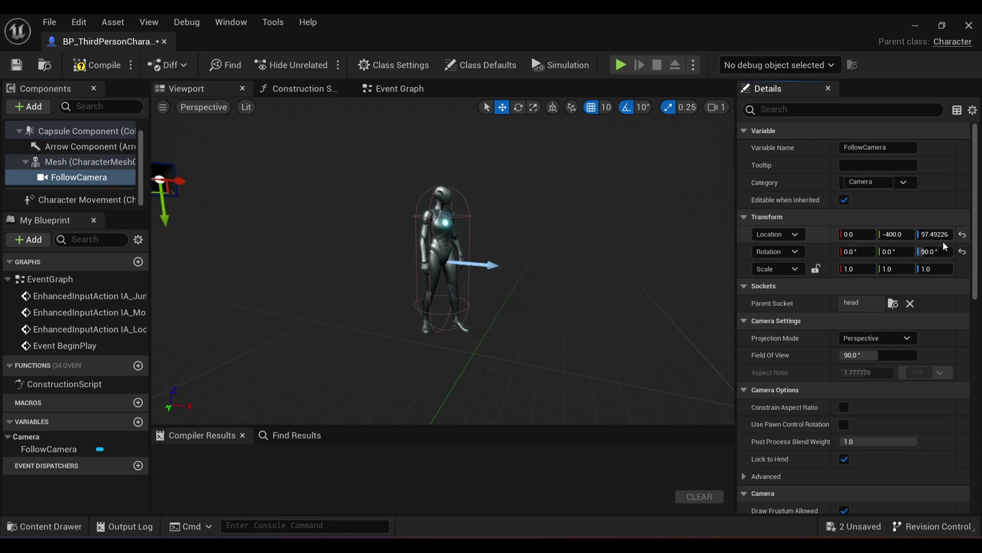
# Reset FollowCamera's location to 0, 0, 0, rotate it to about -90°, 0°, 90°, and compile the blueprint
pyautogui.click(963, 249)
pyautogui.click(518, 107)
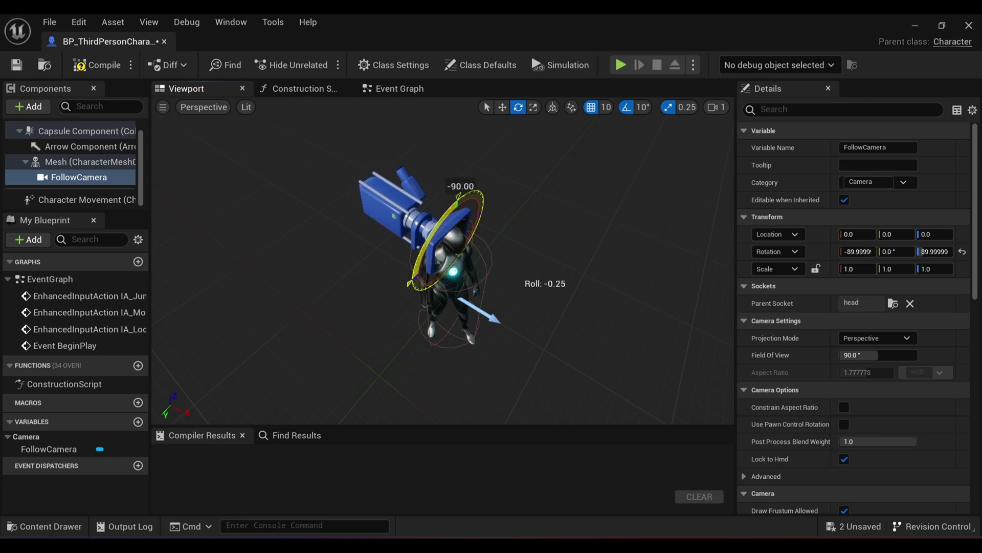
pyautogui.click(92, 64)
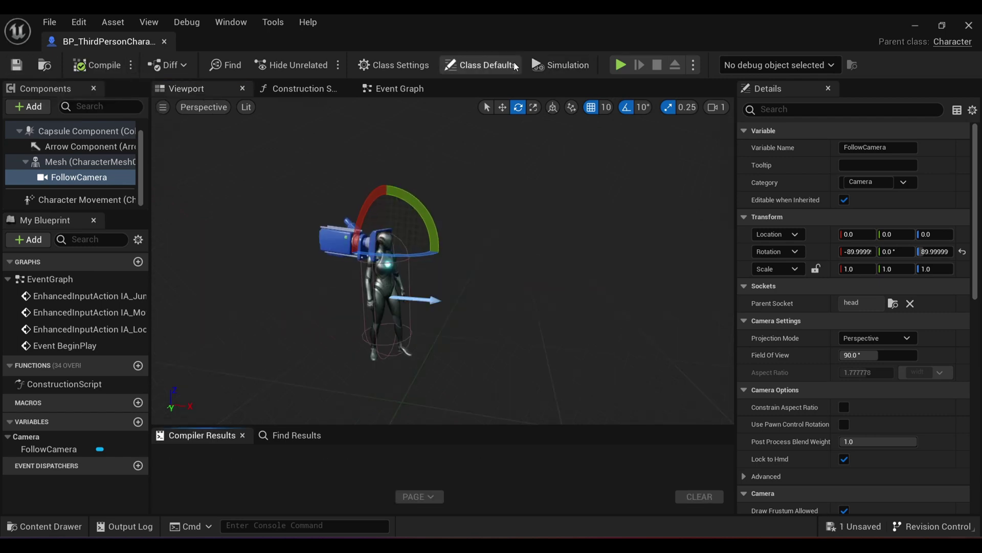
# Search the character's class defaults for "paw" to locate the pawn settings
pyautogui.click(515, 67)
pyautogui.click(805, 110)
pyautogui.write('paw')
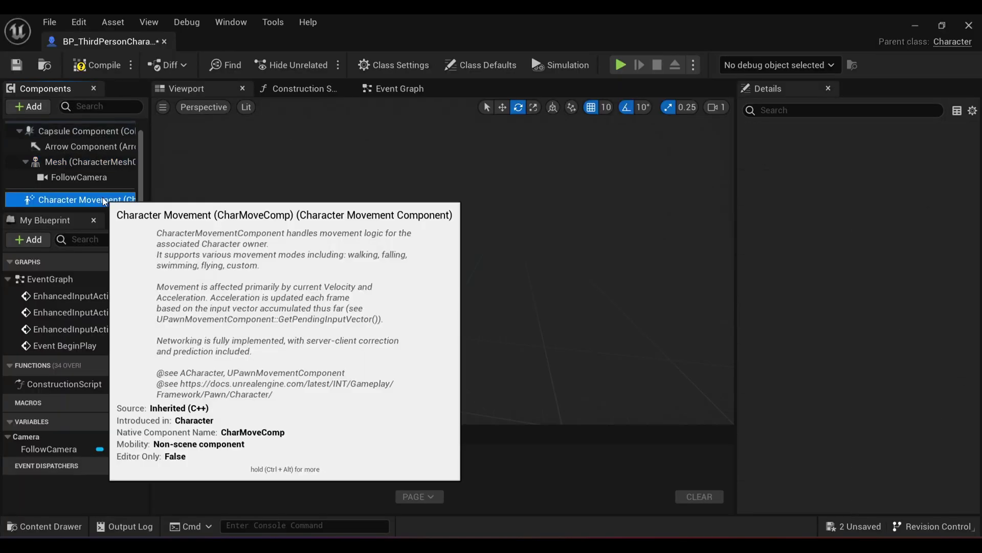
# Set the Character Movement component's Max Walk Speed to 480 cm/s, compile the blueprint and close it
pyautogui.scroll(3, 886, 336)
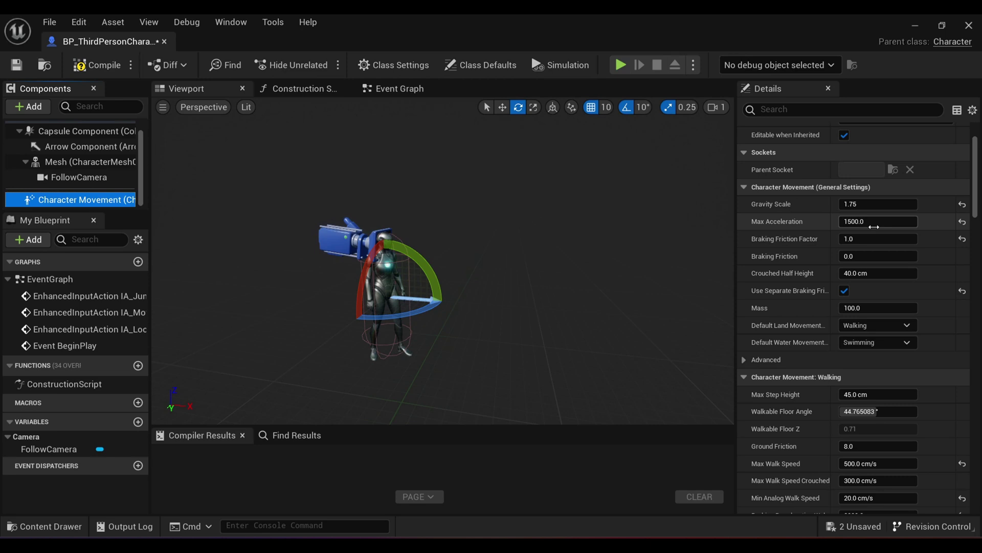
pyautogui.scroll(-3, 876, 307)
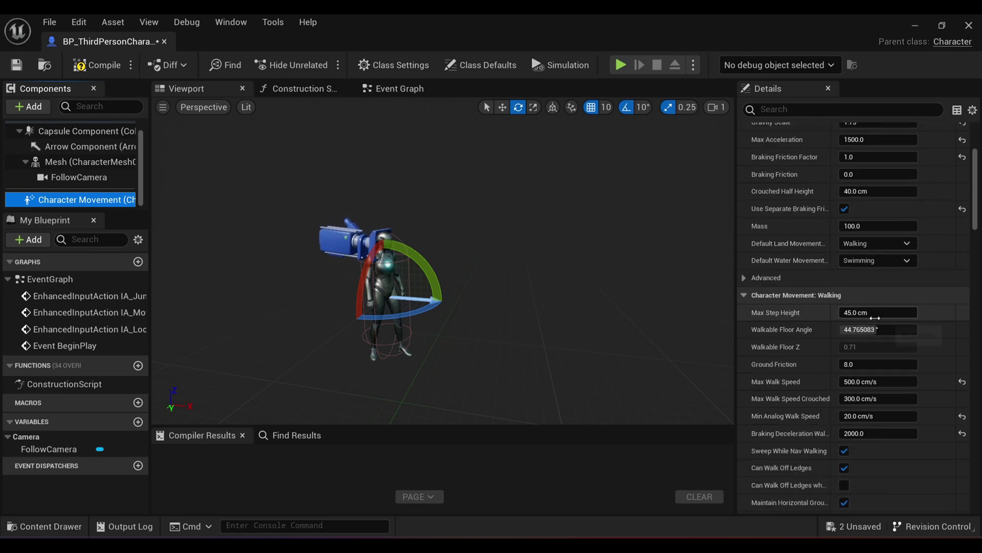
pyautogui.scroll(-2, 874, 323)
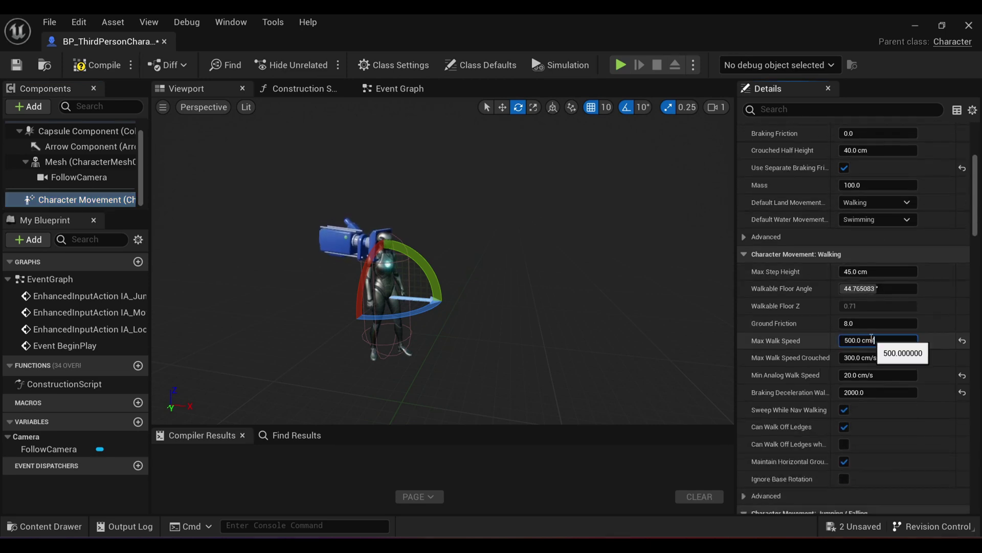
pyautogui.press('Return')
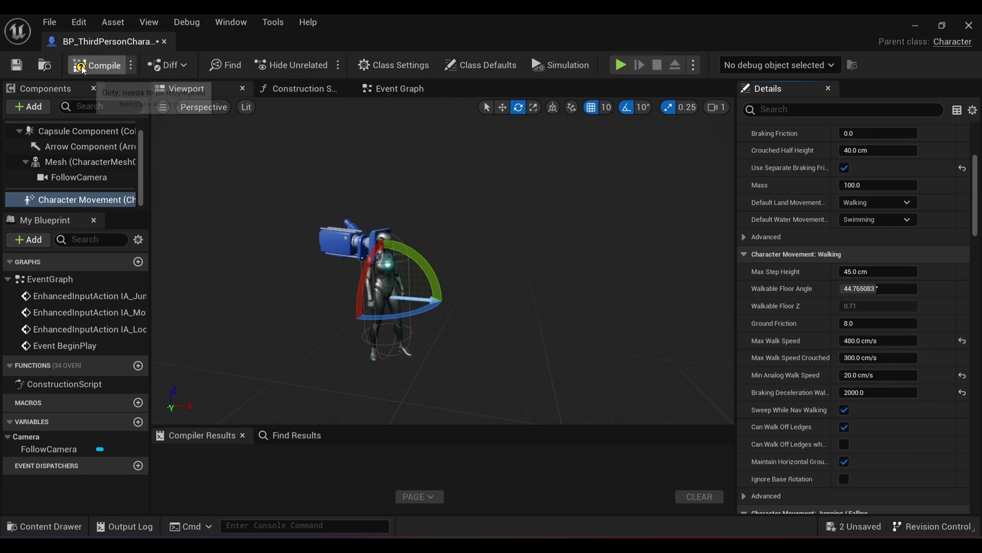
pyautogui.click(82, 65)
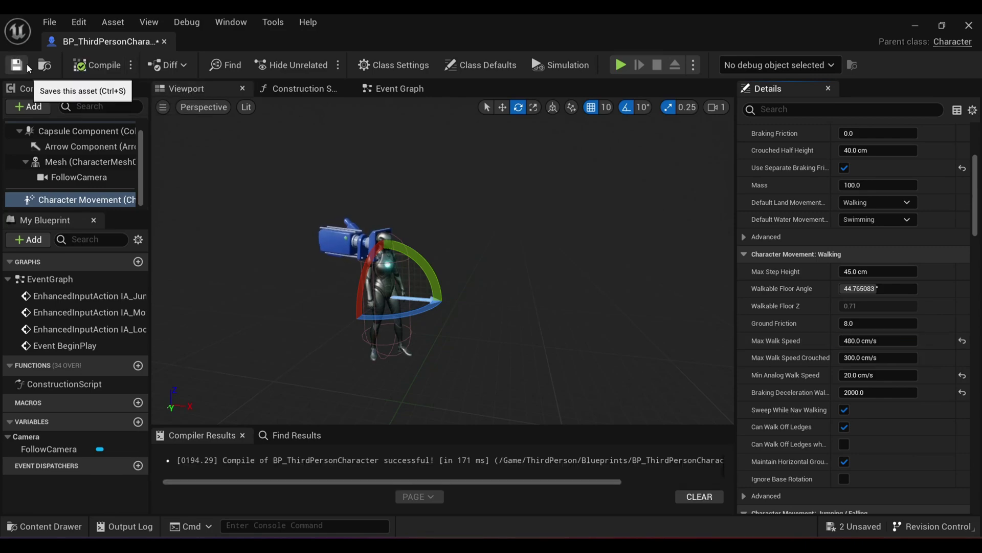
pyautogui.click(165, 41)
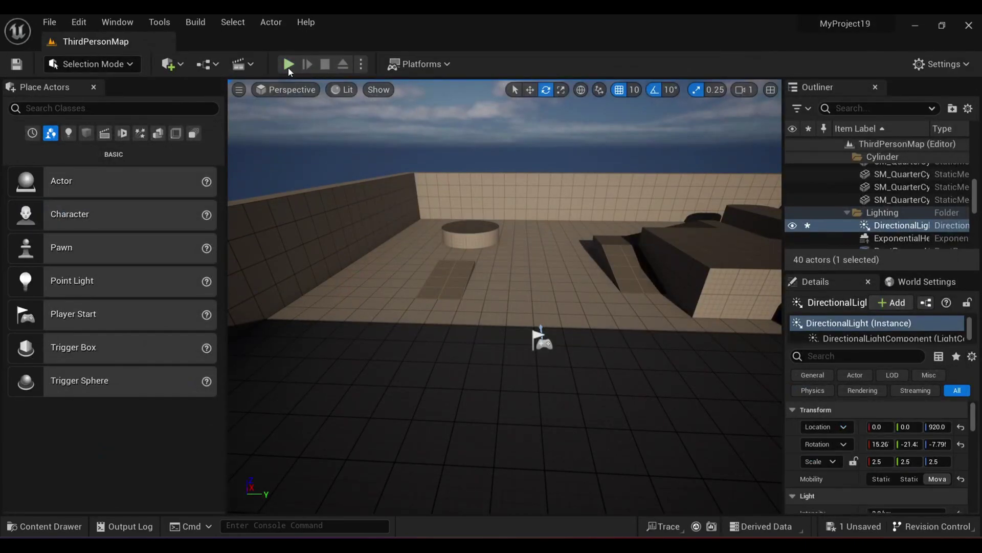
# Play-test the level in full screen, walking the character around to check the first-person view, and stop the session
pyautogui.click(287, 65)
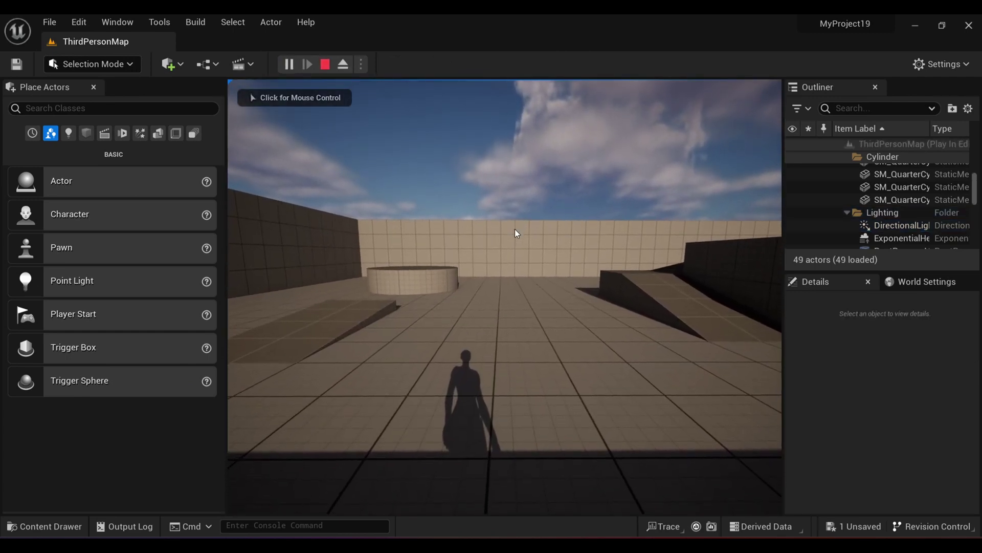
pyautogui.click(515, 229)
pyautogui.press('F11')
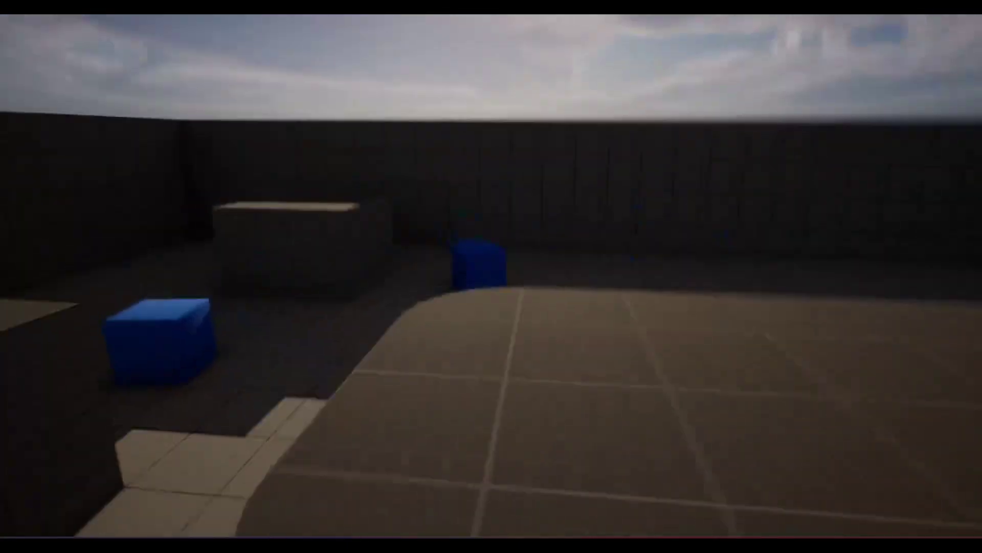
pyautogui.press('w')
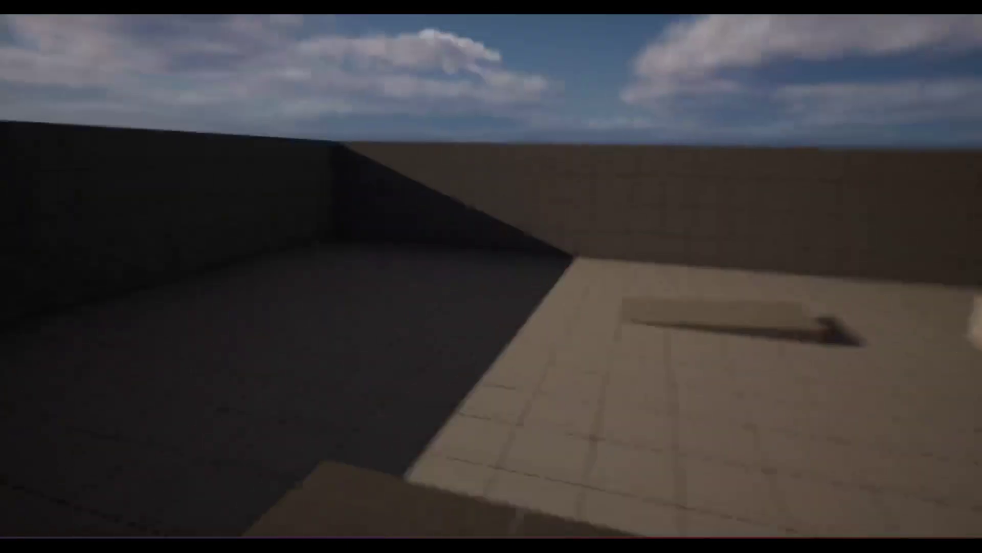
pyautogui.press('w')
pyautogui.press('Escape')
# Reopen BP_ThirdPersonCharacter, toggle a checkbox in the Character Movement component's Rotation Settings, and play-test the level
pyautogui.hotkey('ctrl', 'space')
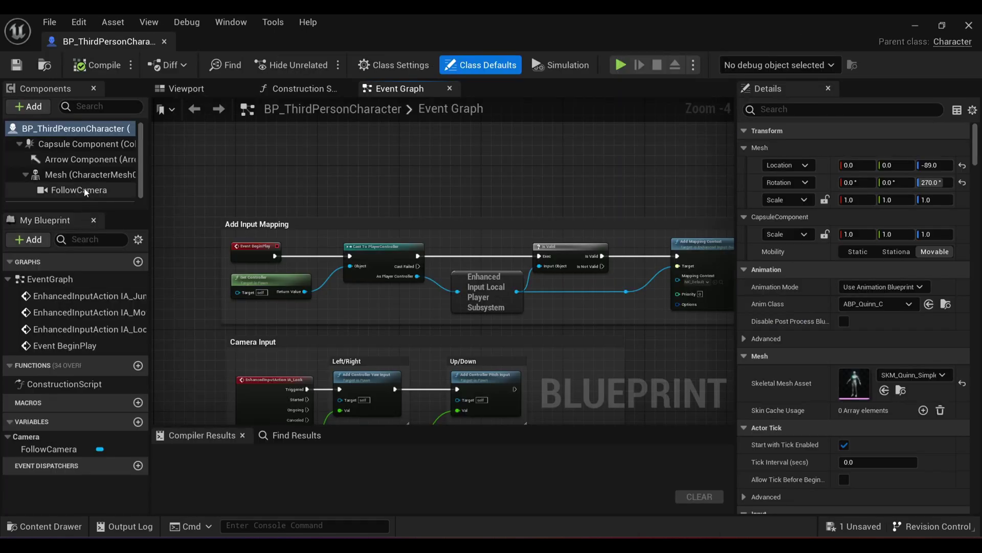
pyautogui.scroll(-1, 86, 192)
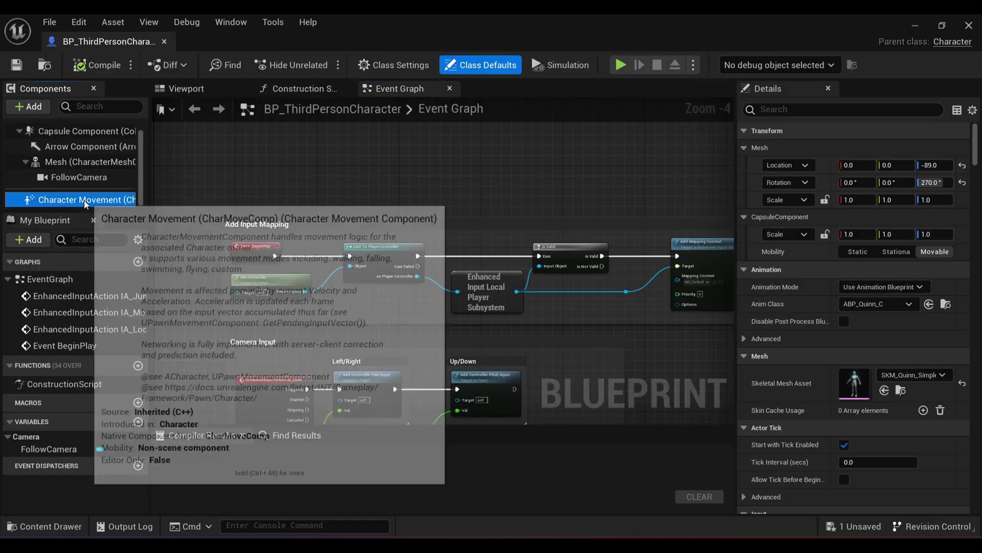
pyautogui.click(82, 199)
pyautogui.scroll(-15, 810, 218)
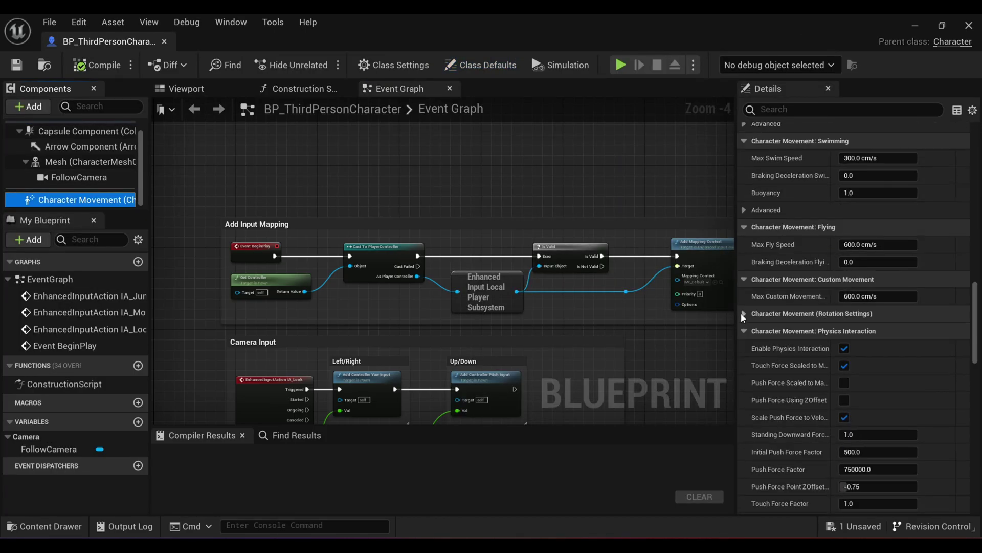
pyautogui.click(844, 365)
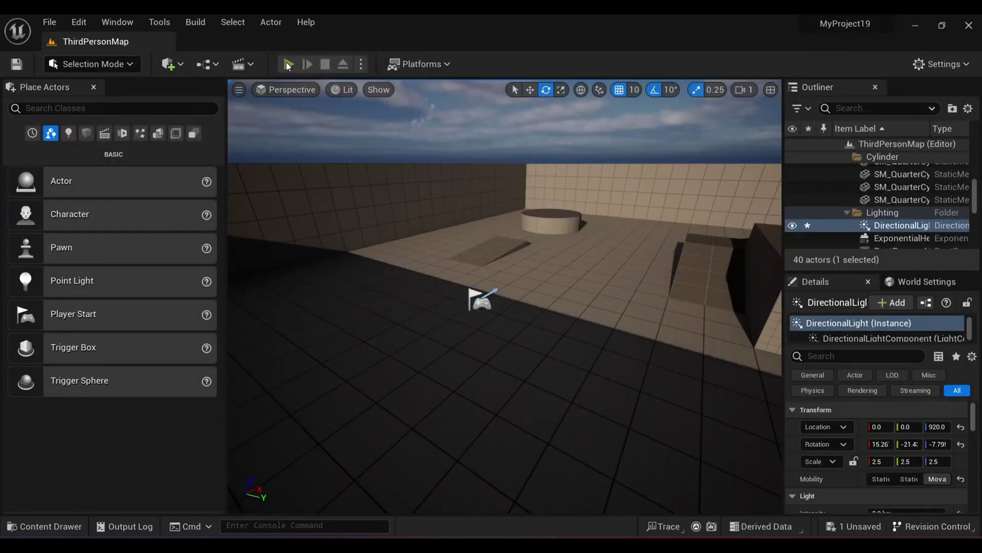
pyautogui.click(288, 65)
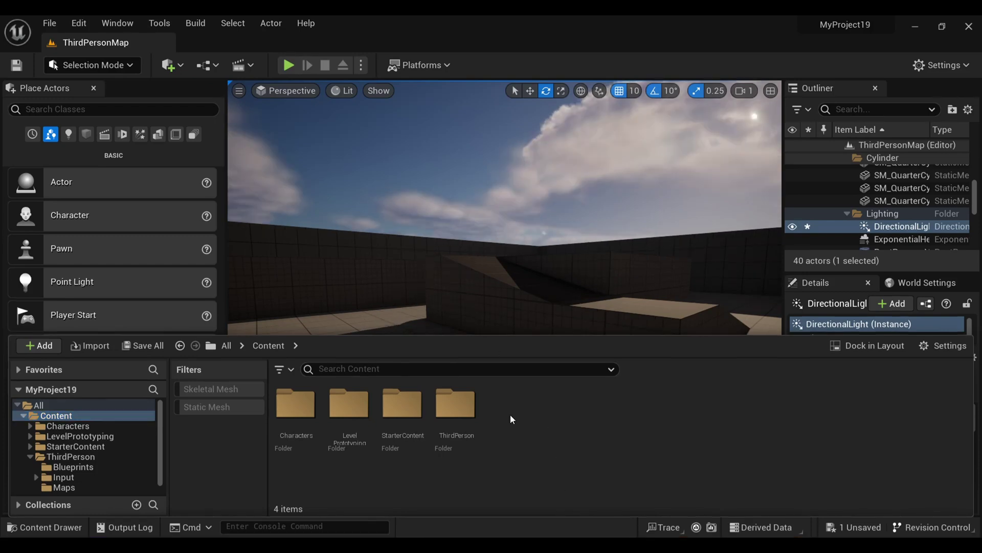
# Create a new material named BC_Material in the Content folder
pyautogui.rightClick(511, 415)
pyautogui.click(550, 291)
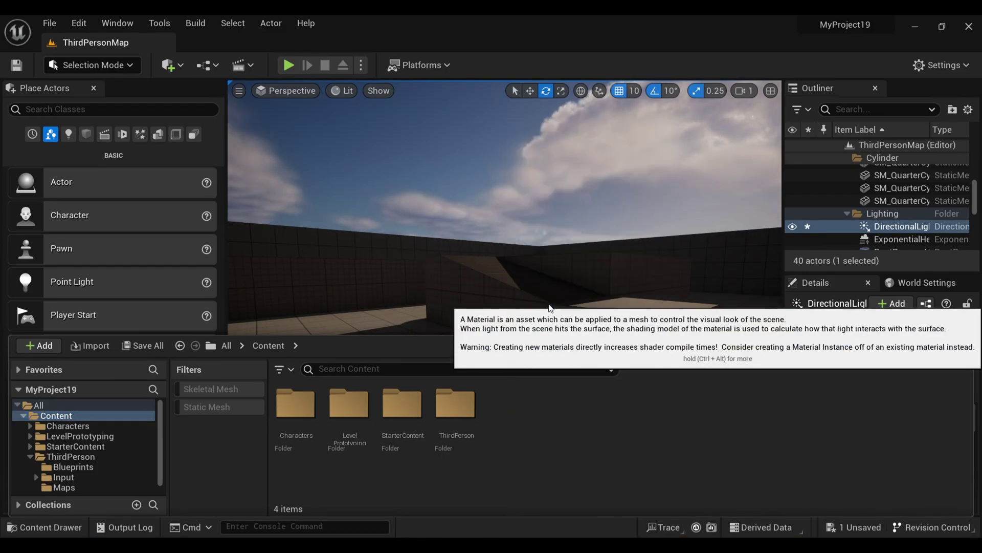
pyautogui.press('BackSpace')
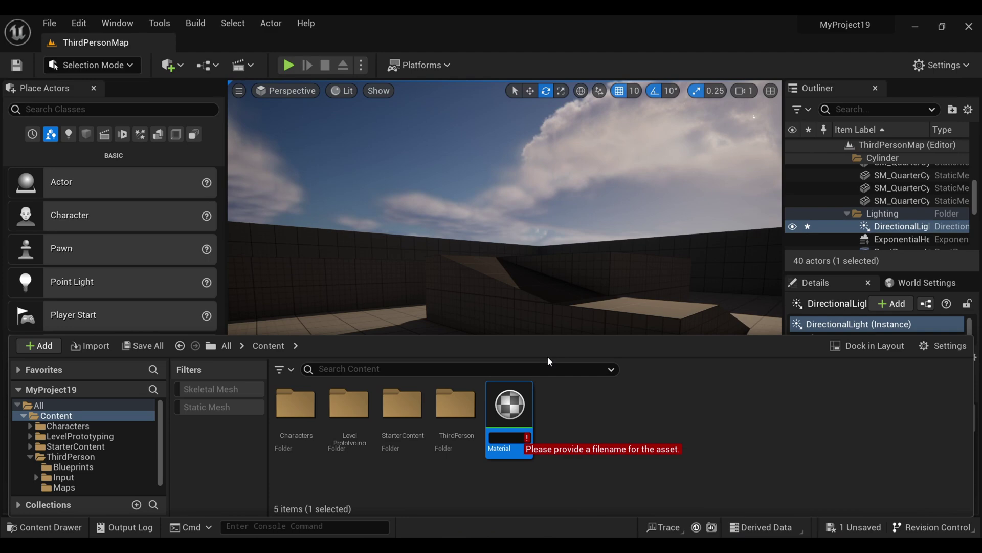
pyautogui.write('BC_Material')
pyautogui.press('Return')
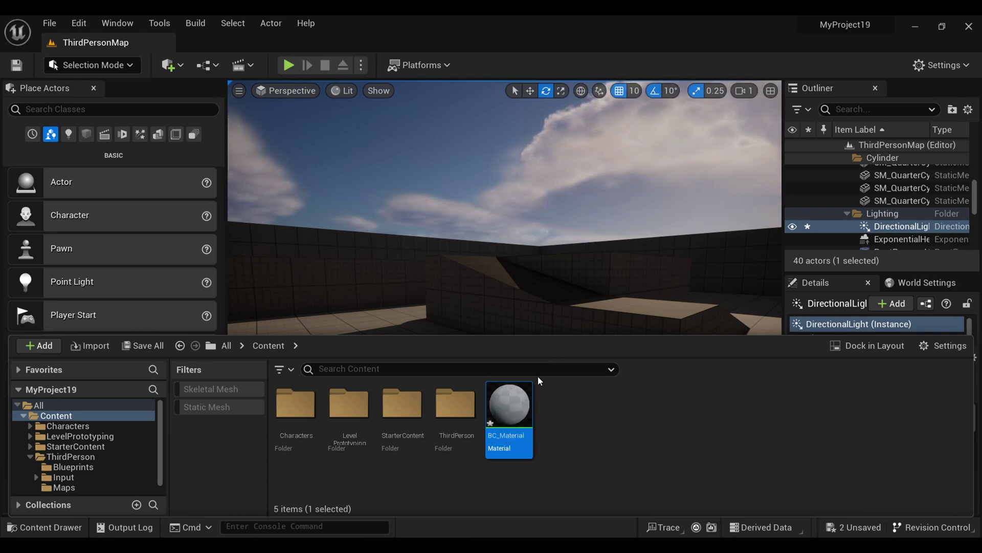
# Open BC_Material and set its Material Domain to Post Process
pyautogui.doubleClick(510, 407)
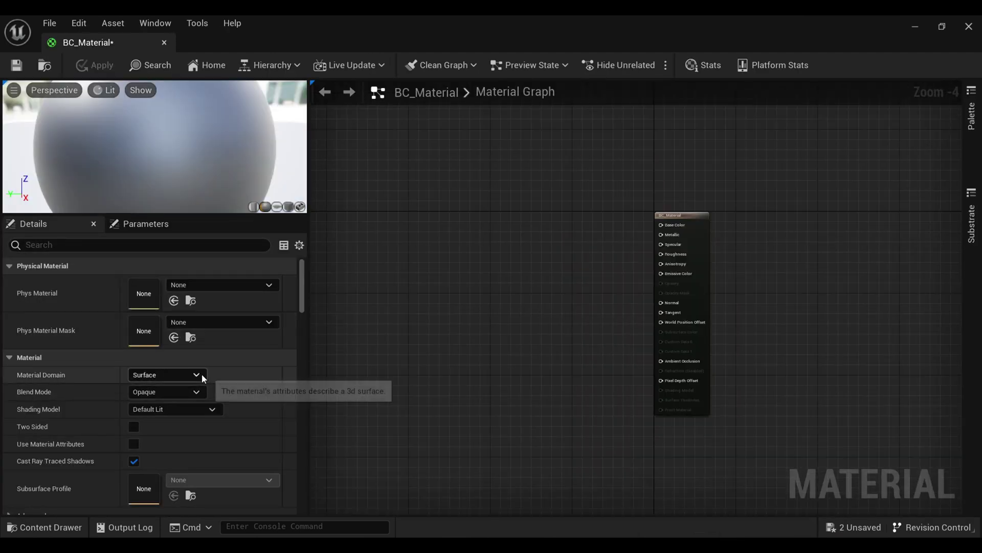
pyautogui.click(200, 374)
pyautogui.click(152, 433)
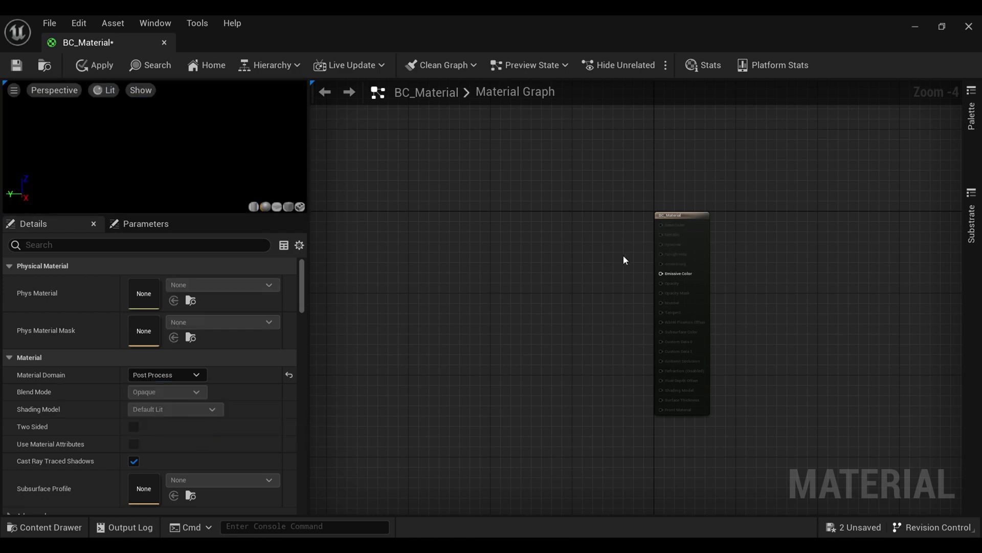
# Add a ScreenPosition node to the empty area of the material graph
pyautogui.scroll(4, 622, 251)
pyautogui.scroll(-4, 621, 249)
pyautogui.rightClick(516, 261)
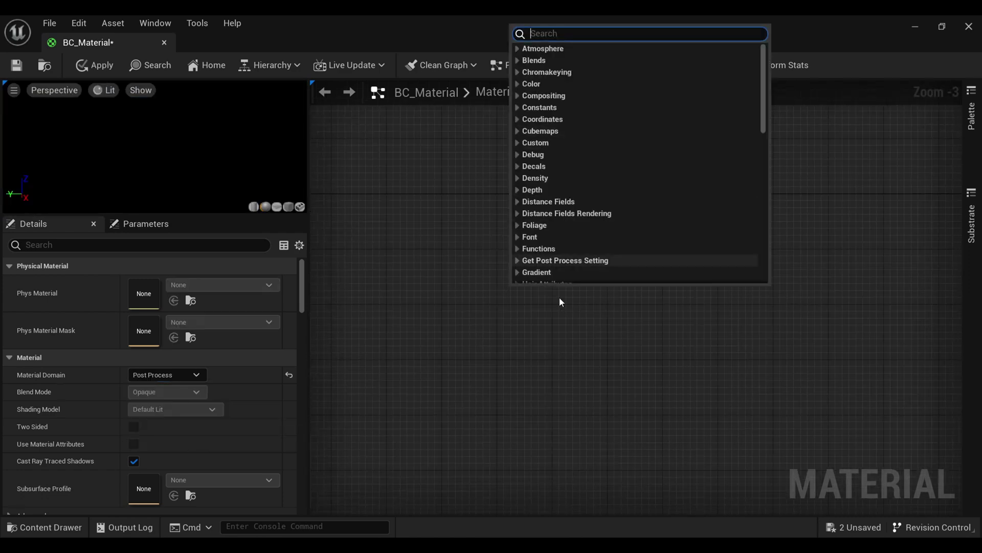
pyautogui.write('screenposition')
pyautogui.press('Return')
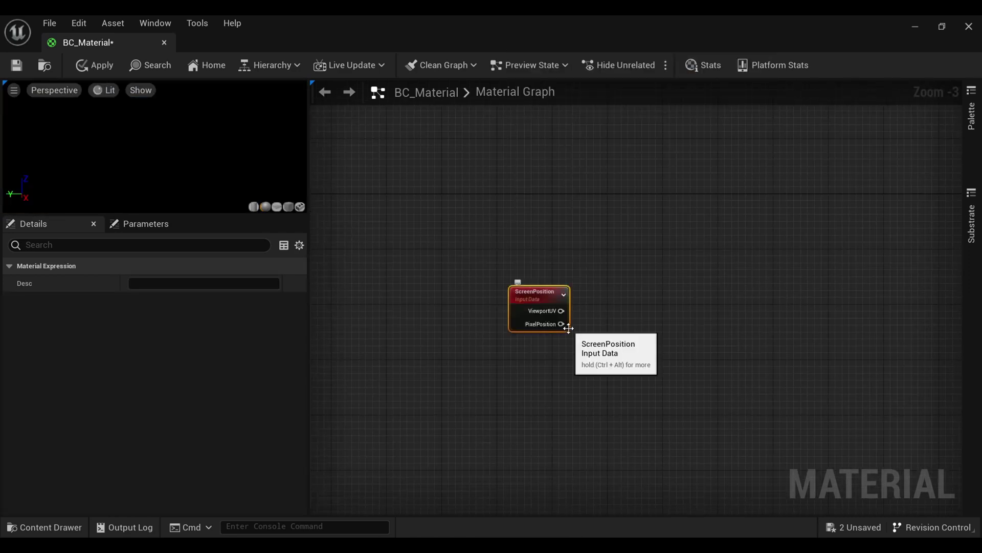
# Feed ScreenPosition's ViewportUV output into a new R G component mask, and the mask's output into a new Add node
pyautogui.scroll(3, 569, 328)
pyautogui.moveTo(562, 303); pyautogui.dragTo(651, 323)
pyautogui.write('c')
pyautogui.press('Return')
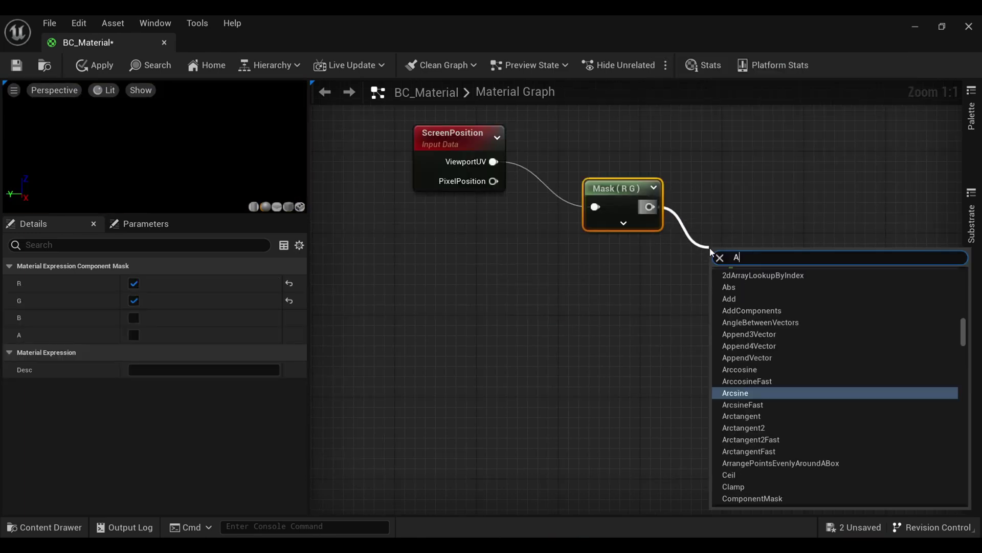
pyautogui.write('dd')
pyautogui.press('Return')
# Create a constant node with the value -0.5 and connect it to the Add node's B input
pyautogui.click(498, 283)
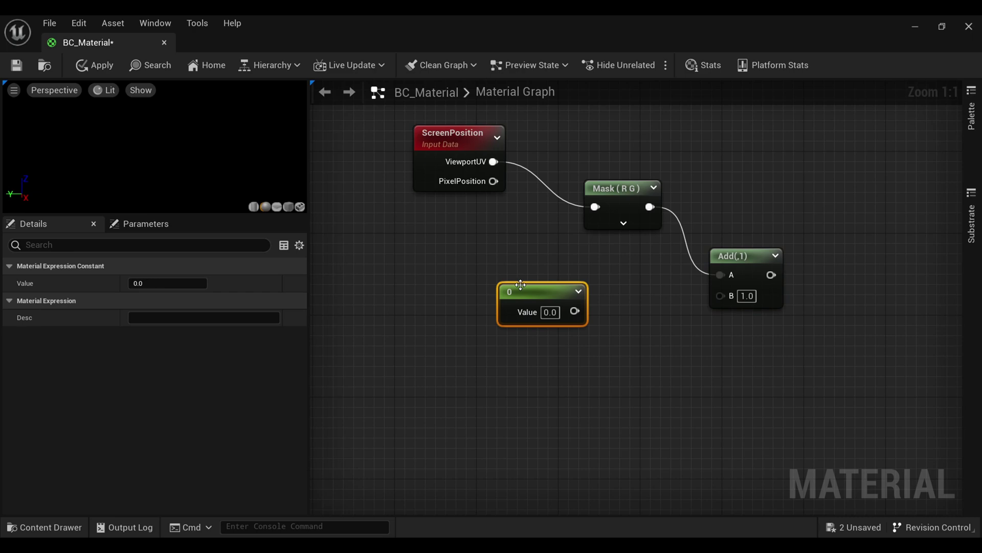
pyautogui.click(529, 313)
pyautogui.write('-.5')
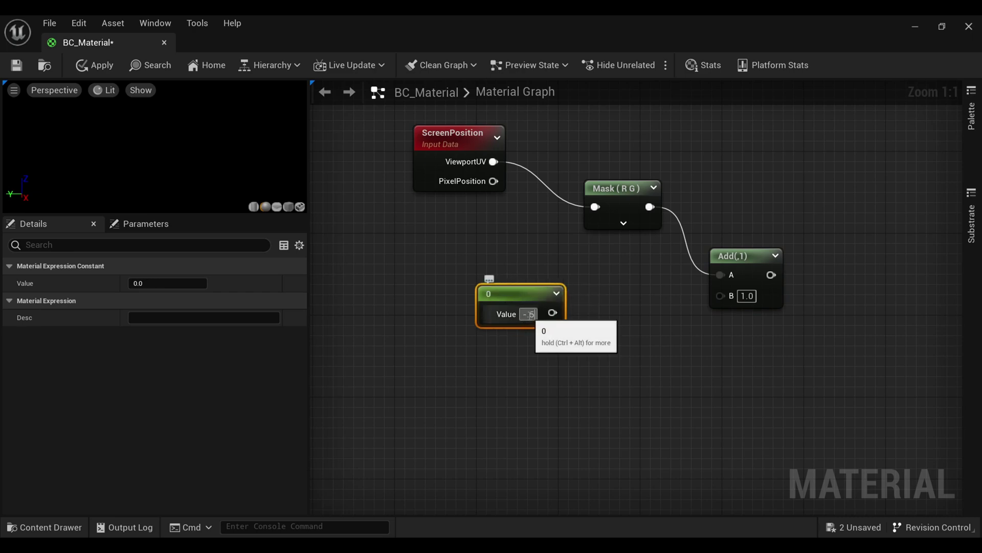
pyautogui.press('Return')
pyautogui.moveTo(558, 313); pyautogui.dragTo(624, 310)
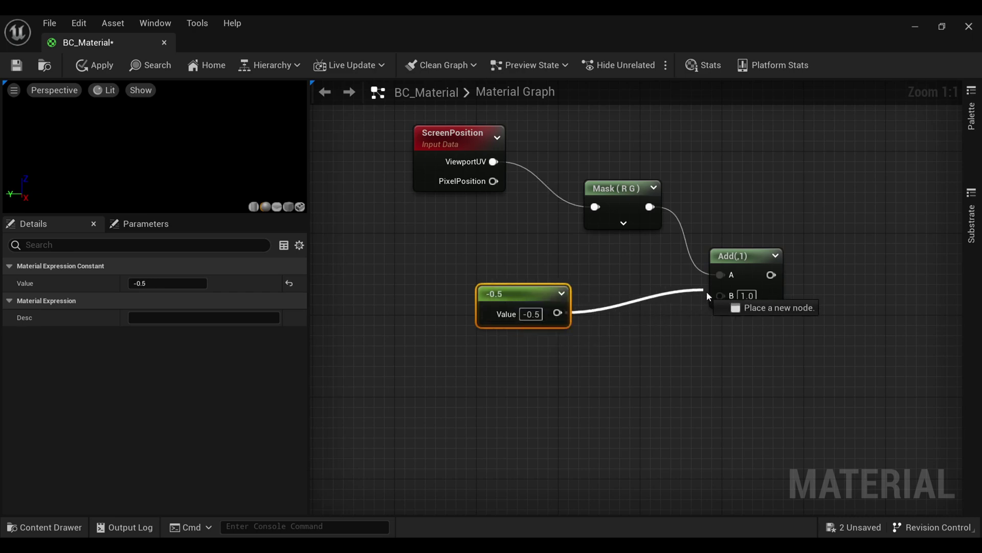
# Connect the -0.5 constant to Add's B input and feed Add's output into the UVs of a new RadialGradientExponential node
pyautogui.moveTo(707, 292); pyautogui.dragTo(719, 296)
pyautogui.moveTo(789, 340); pyautogui.dragTo(504, 250, button='right')
pyautogui.moveTo(466, 185); pyautogui.dragTo(572, 260)
pyautogui.write('Radi')
pyautogui.press('Return')
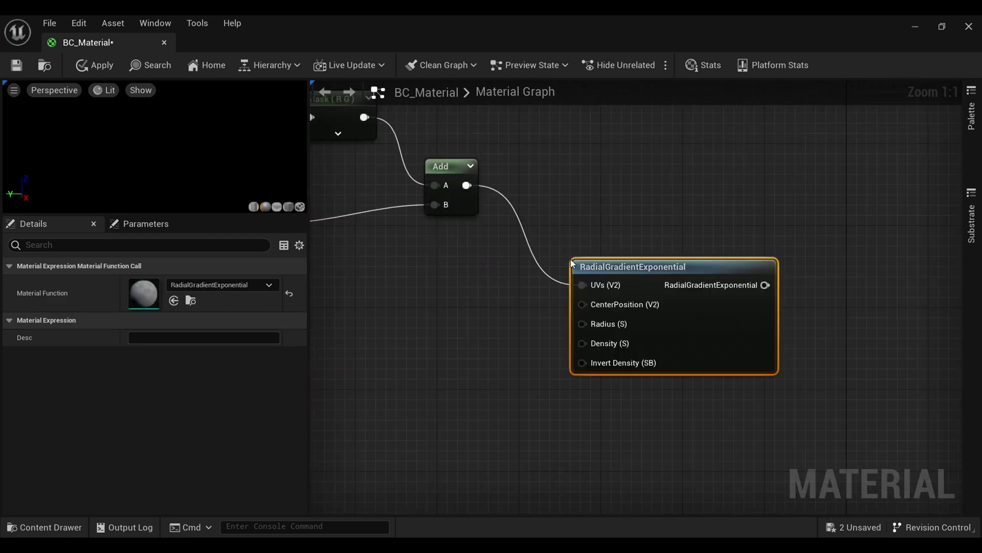
pyautogui.moveTo(644, 279); pyautogui.dragTo(694, 277)
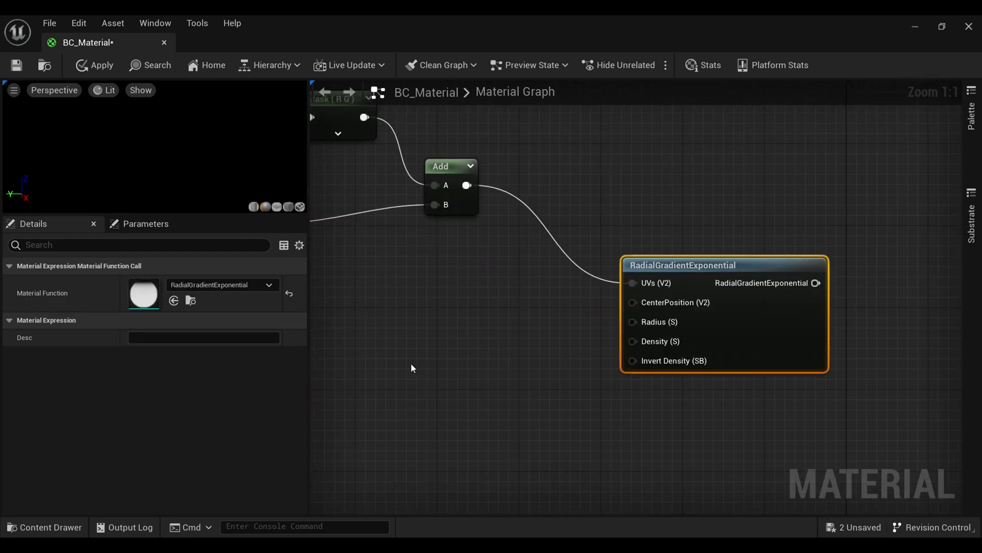
# Create a constant node with the value 0 and connect it to RadialGradientExponential's CenterPosition input
pyautogui.click(444, 383)
pyautogui.moveTo(461, 386); pyautogui.dragTo(436, 306)
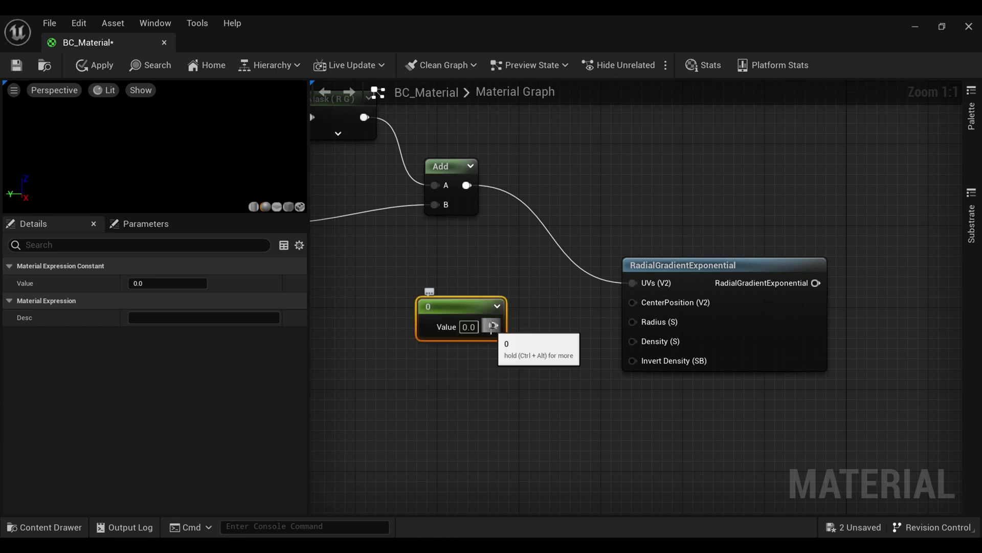
pyautogui.moveTo(493, 326); pyautogui.dragTo(626, 303)
# Create a scalar parameter named Area Radius and connect it to RadialGradientExponential's Radius input
pyautogui.click(525, 400)
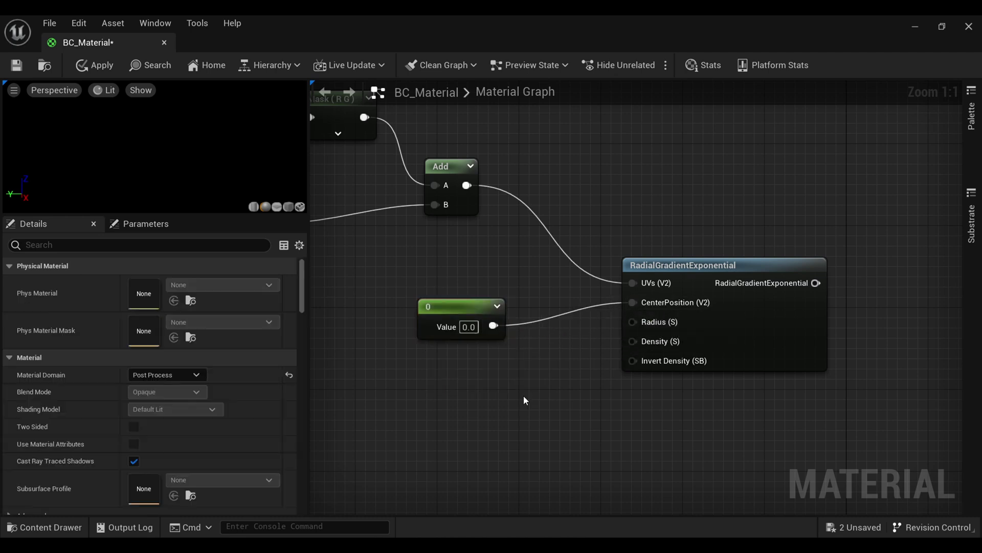
pyautogui.write('sssssssssssssssssssssssssssss')
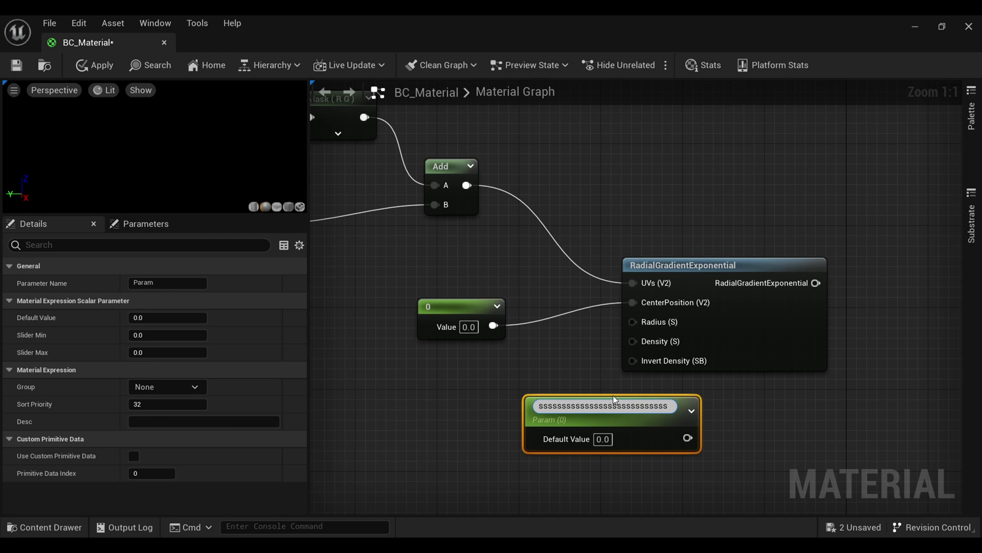
pyautogui.press('BackSpace')
pyautogui.press('BackSpace')
pyautogui.press('BackSpace')
pyautogui.press('BackSpace')
pyautogui.press('BackSpace')
pyautogui.press('BackSpace')
pyautogui.press('BackSpace')
pyautogui.press('BackSpace')
pyautogui.press('BackSpace')
pyautogui.press('BackSpace')
pyautogui.press('BackSpace')
pyautogui.press('BackSpace')
pyautogui.press('BackSpace')
pyautogui.write('Area Radius')
pyautogui.press('Return')
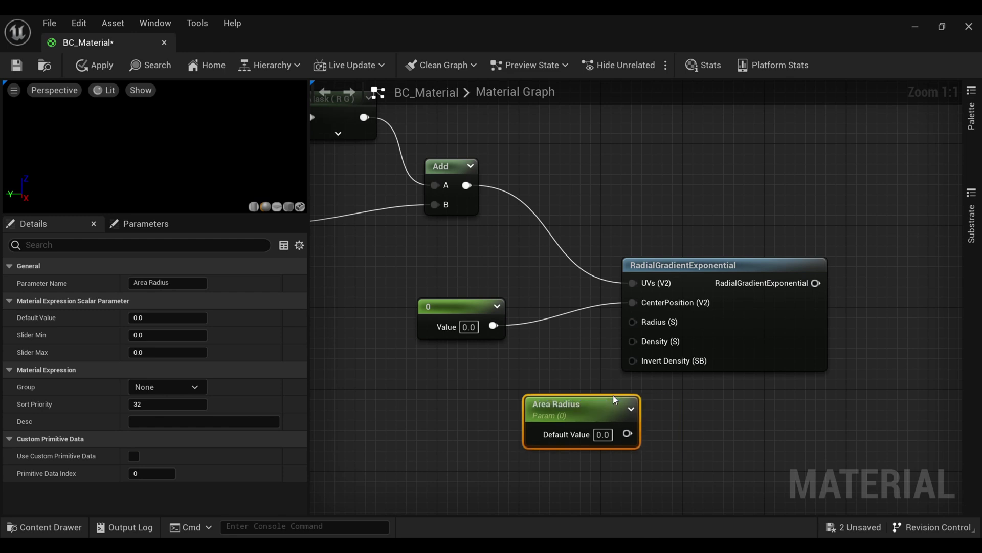
pyautogui.moveTo(614, 401); pyautogui.dragTo(645, 332)
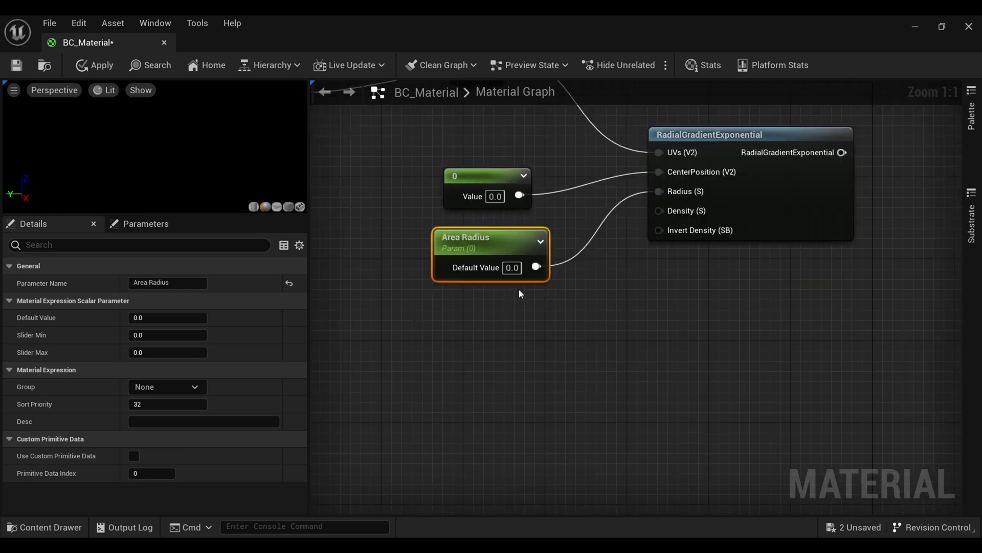
# Duplicate the Area Radius parameter, rename the copy Area Falloff, and connect it to RadialGradientExponential's Density input
pyautogui.hotkey('ctrl', 'd')
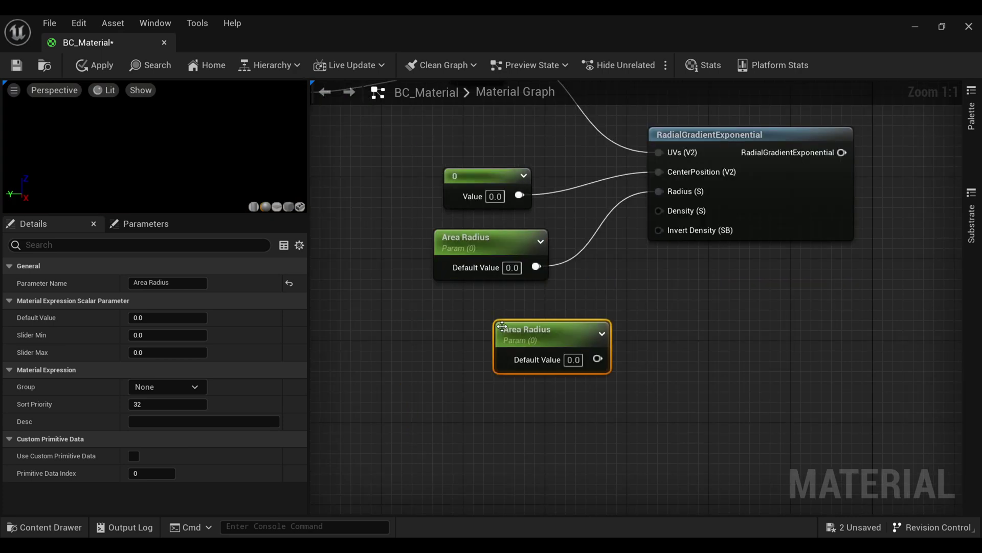
pyautogui.moveTo(537, 326); pyautogui.dragTo(495, 328)
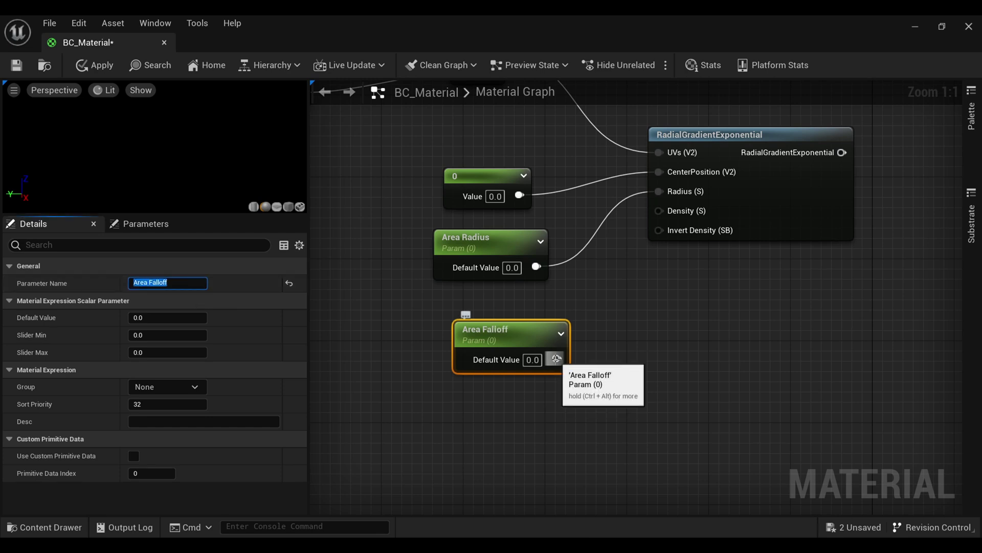
pyautogui.moveTo(557, 359); pyautogui.dragTo(656, 210)
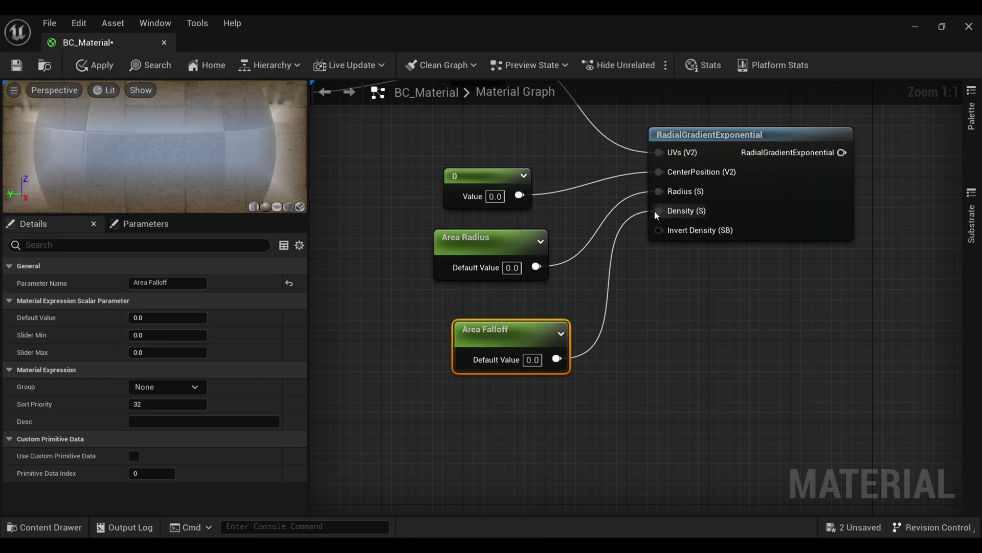
# Set the default values of the Area Radius and Area Falloff parameters to 1.0
pyautogui.click(517, 269)
pyautogui.write('1')
pyautogui.press('Return')
pyautogui.click(534, 362)
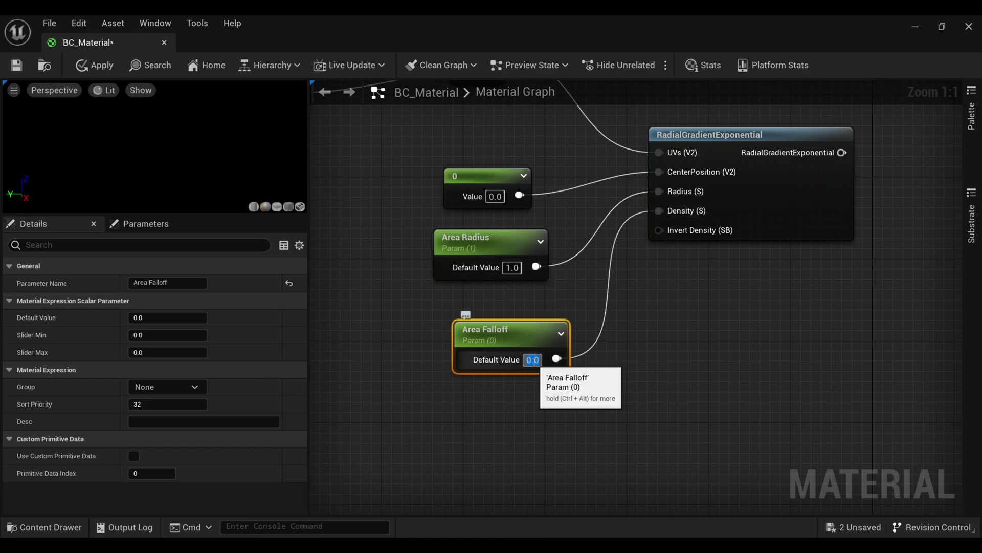
pyautogui.click(627, 327)
# Feed RadialGradientExponential's output into a new OneMinus node
pyautogui.moveTo(626, 327); pyautogui.dragTo(341, 497, button='right')
pyautogui.moveTo(557, 323); pyautogui.dragTo(602, 307)
pyautogui.write('one')
pyautogui.press('Return')
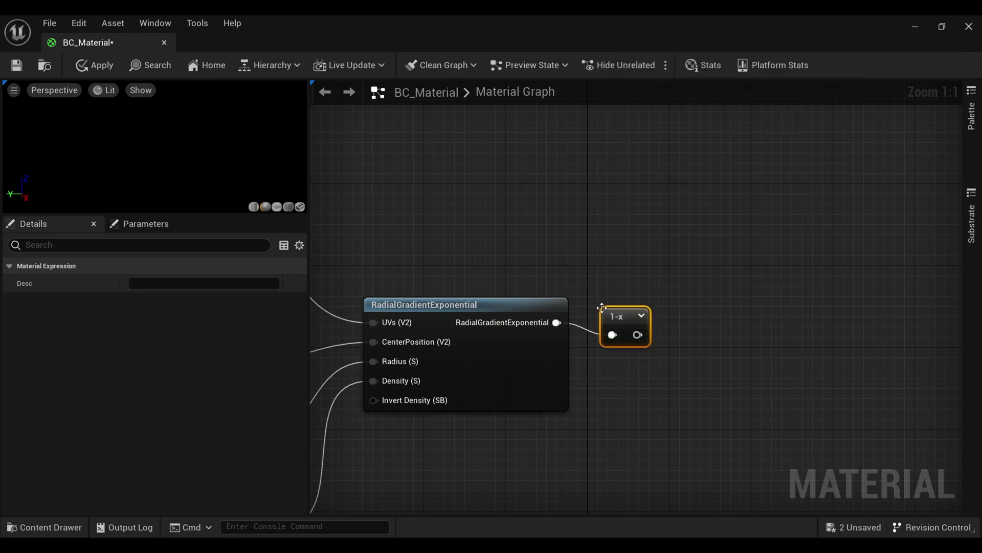
# Create a switch parameter named Invert with 1-x feeding True and RadialGradientExponential feeding False, moving the material output node out of the way
pyautogui.moveTo(688, 306); pyautogui.dragTo(725, 291)
pyautogui.write('switch')
pyautogui.click(754, 182)
pyautogui.write('Invert')
pyautogui.press('Return')
pyautogui.moveTo(801, 261); pyautogui.dragTo(578, 283, button='right')
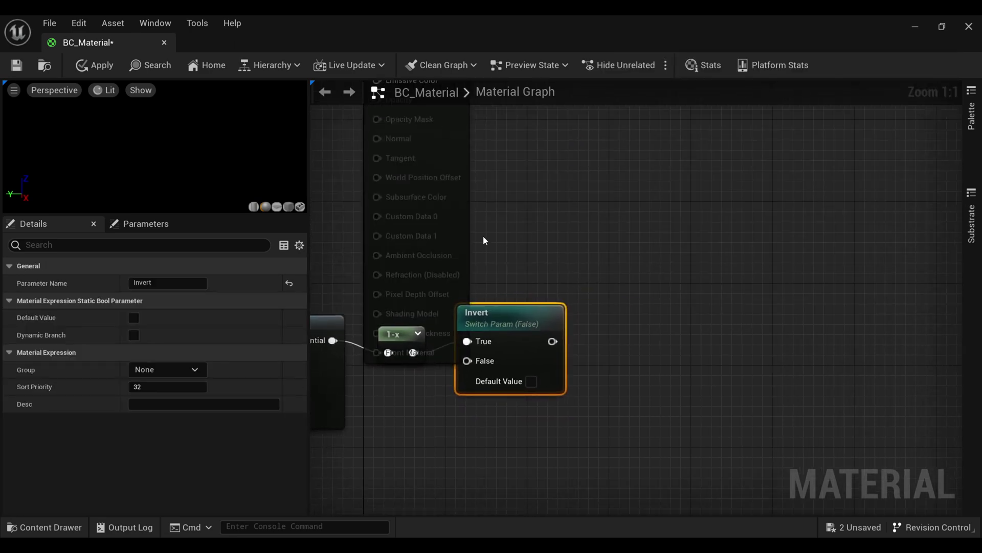
pyautogui.moveTo(459, 142); pyautogui.dragTo(978, 197)
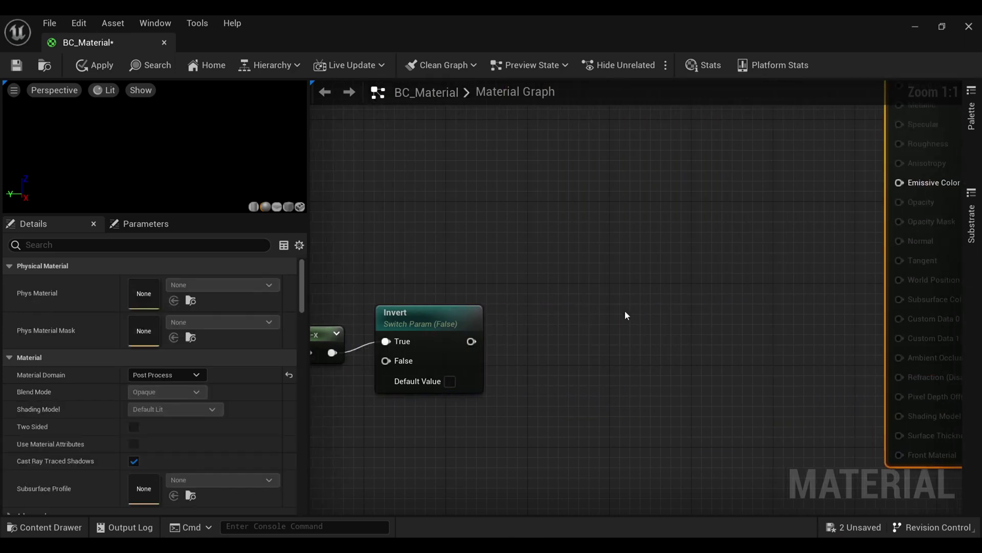
pyautogui.moveTo(565, 340); pyautogui.dragTo(563, 263, button='right')
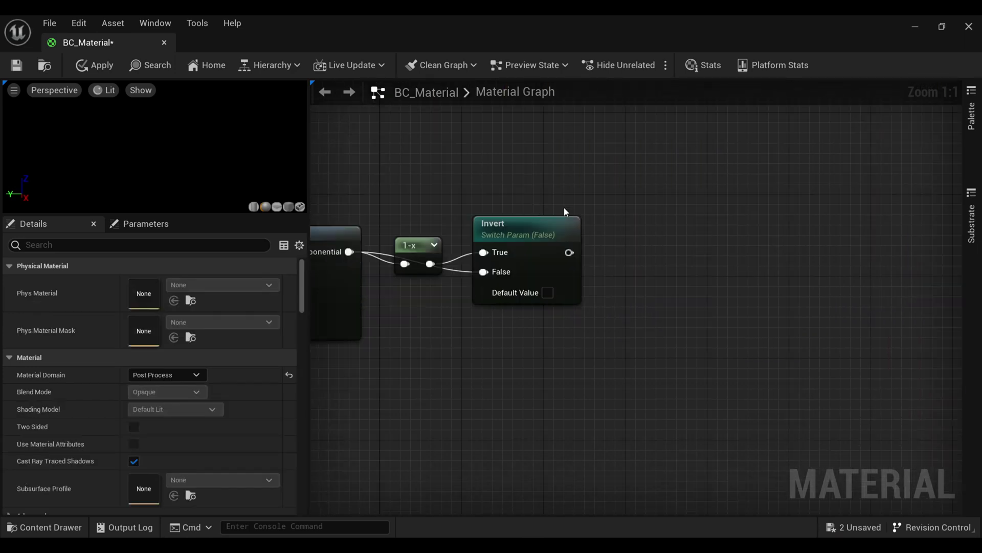
# Add a Multiply node after the Invert switch and connect Invert's output to its B input
pyautogui.moveTo(624, 166); pyautogui.dragTo(629, 152)
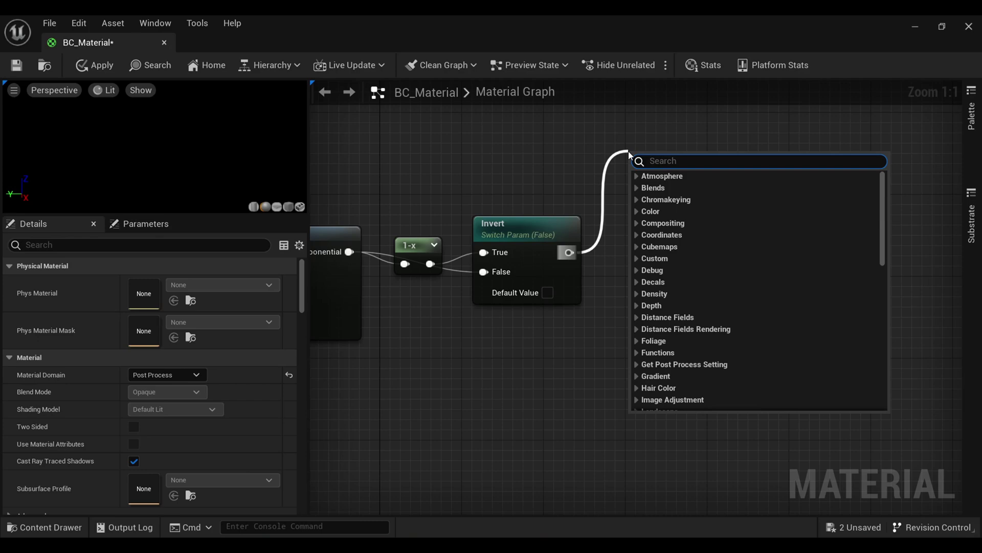
pyautogui.write('mul')
pyautogui.click(660, 182)
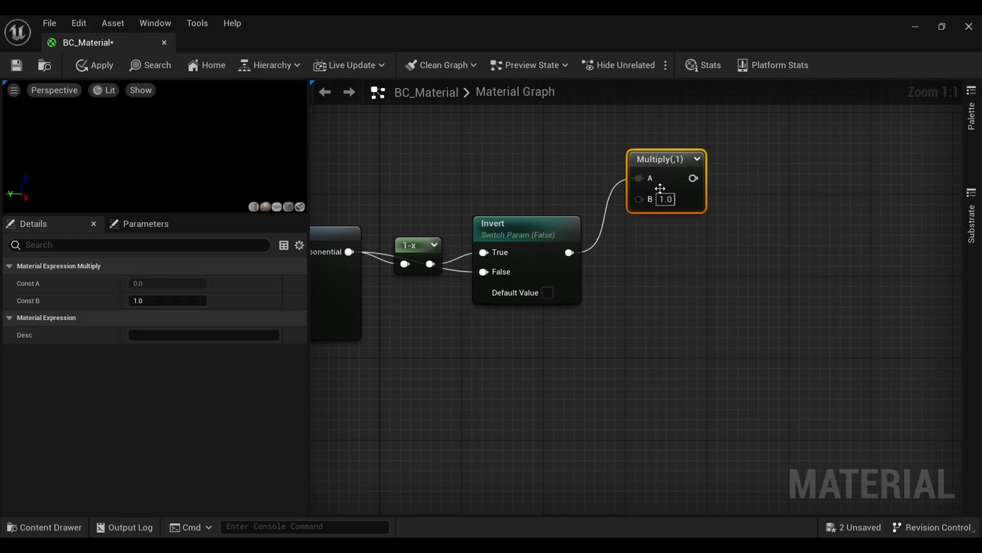
pyautogui.moveTo(734, 175); pyautogui.dragTo(655, 261, button='right')
pyautogui.click(654, 261)
pyautogui.keyDown('ctrl'); pyautogui.moveTo(559, 265); pyautogui.dragTo(555, 289); pyautogui.keyUp('ctrl')
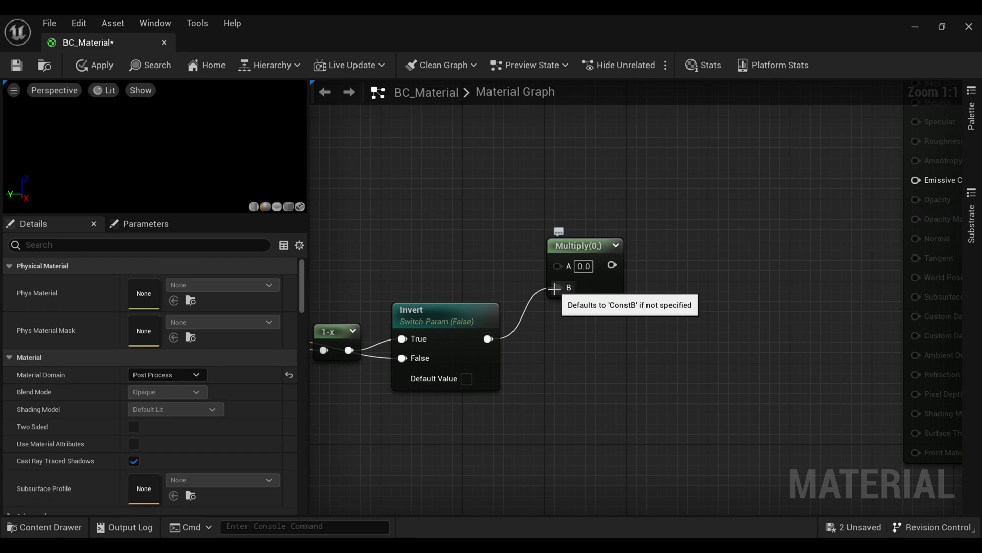
# Connect the Add node's output to the Multiply node's A input
pyautogui.scroll(-5, 619, 258)
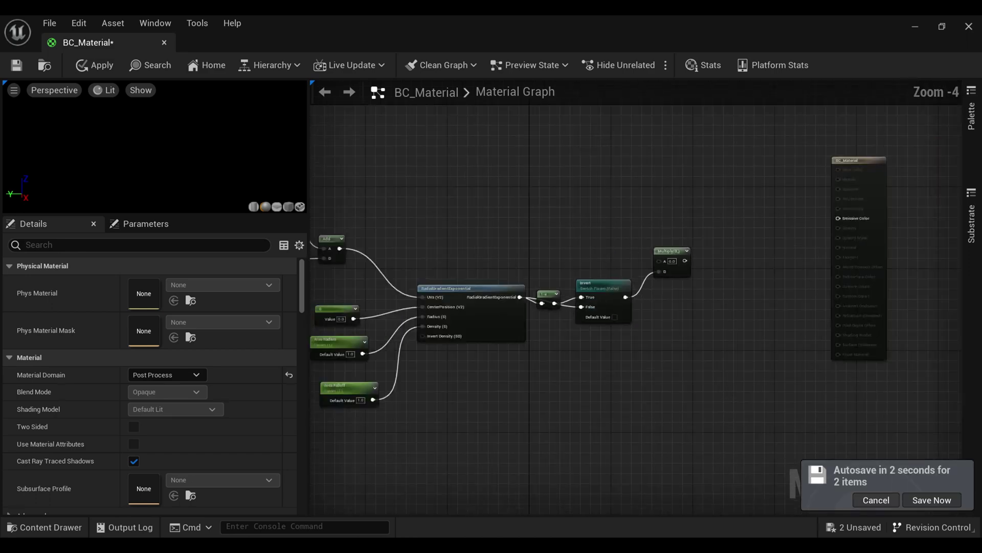
pyautogui.moveTo(338, 235); pyautogui.dragTo(420, 253, button='right')
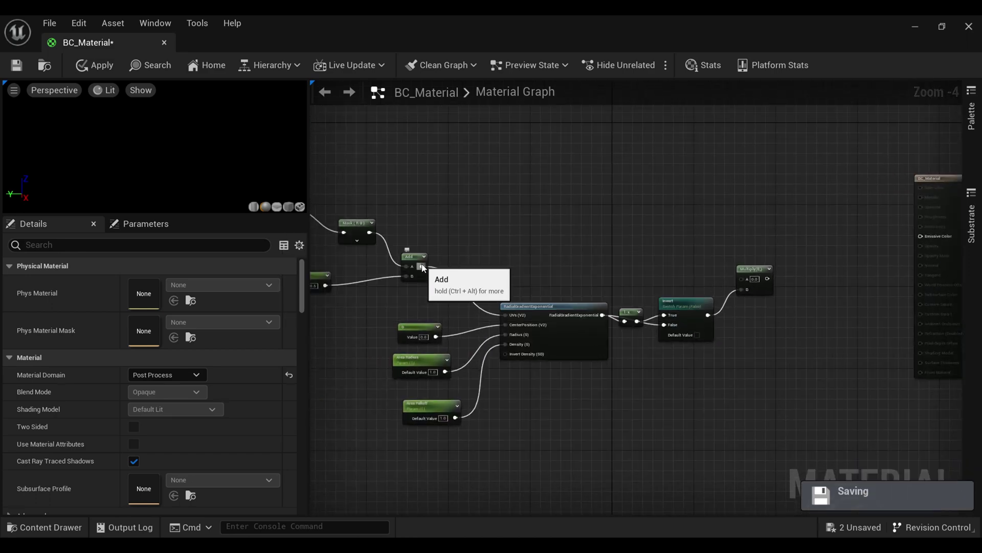
pyautogui.moveTo(422, 266); pyautogui.dragTo(737, 275)
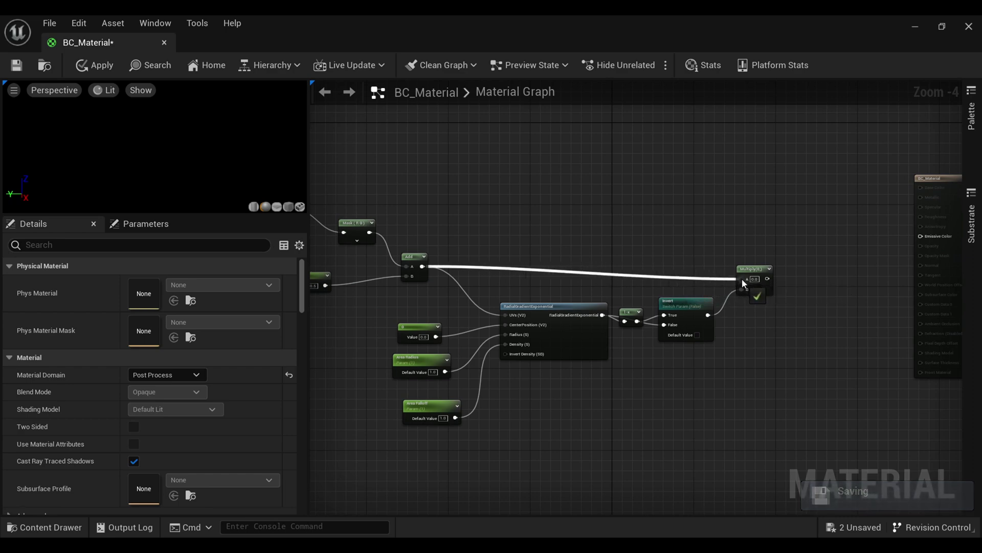
pyautogui.scroll(1, 713, 264)
pyautogui.scroll(5, 713, 264)
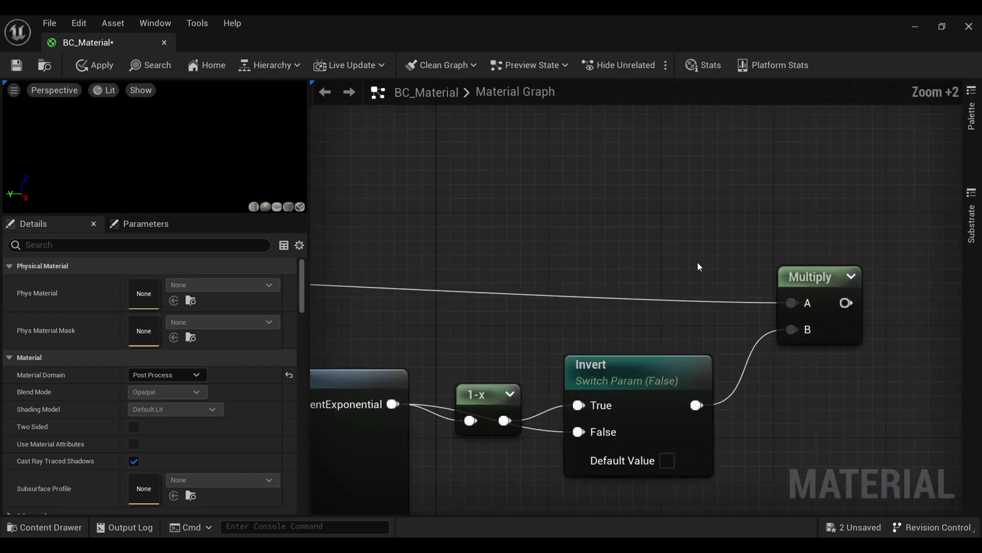
# Feed the Multiply node's output into the A input of a second, new Multiply node
pyautogui.moveTo(698, 262); pyautogui.dragTo(483, 198, button='right')
pyautogui.scroll(-1, 463, 200)
pyautogui.scroll(-2, 512, 307)
pyautogui.moveTo(530, 313); pyautogui.dragTo(608, 301)
pyautogui.write('Mul')
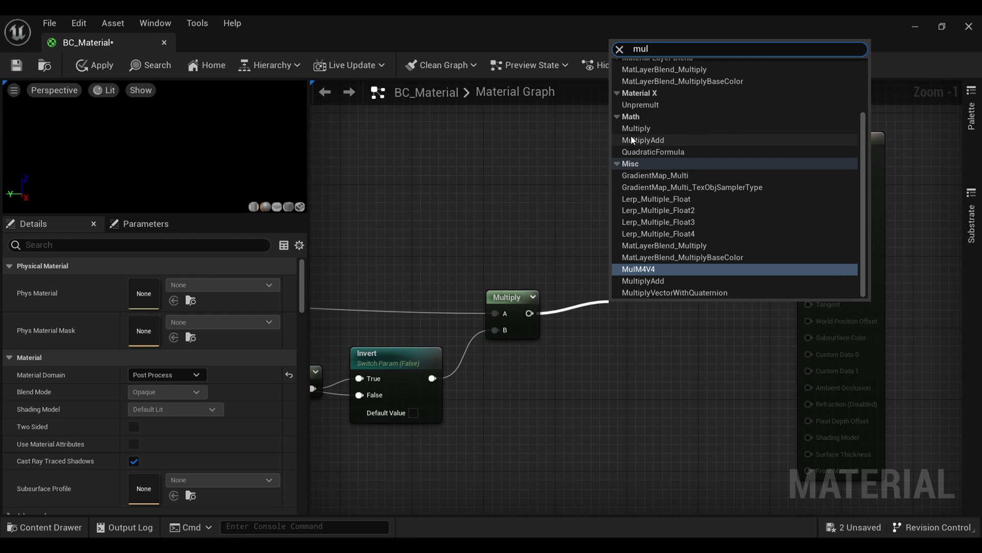
pyautogui.click(640, 128)
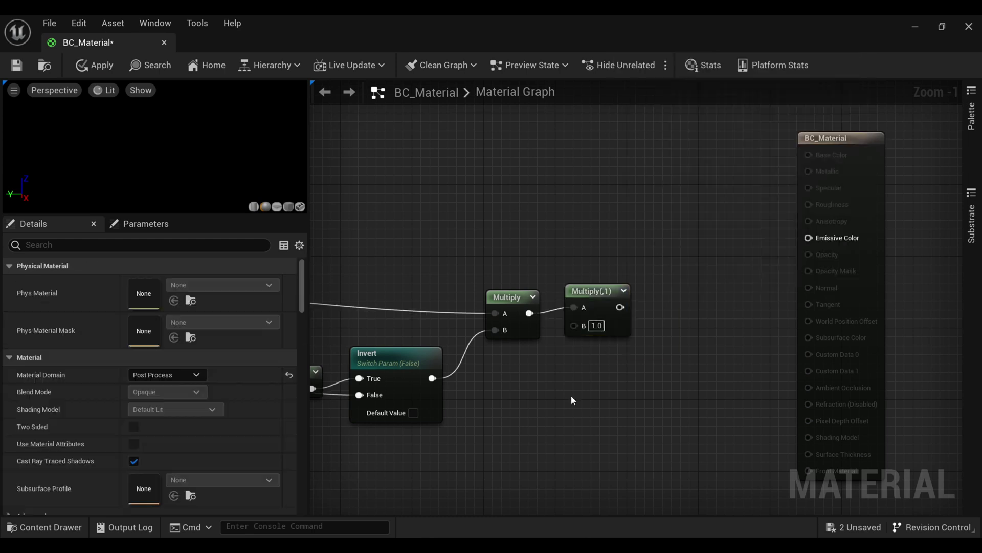
# Create a scalar parameter named land distortion with default value 0.5 and connect it to the second Multiply's B input
pyautogui.click(570, 394)
pyautogui.write('sssssss')
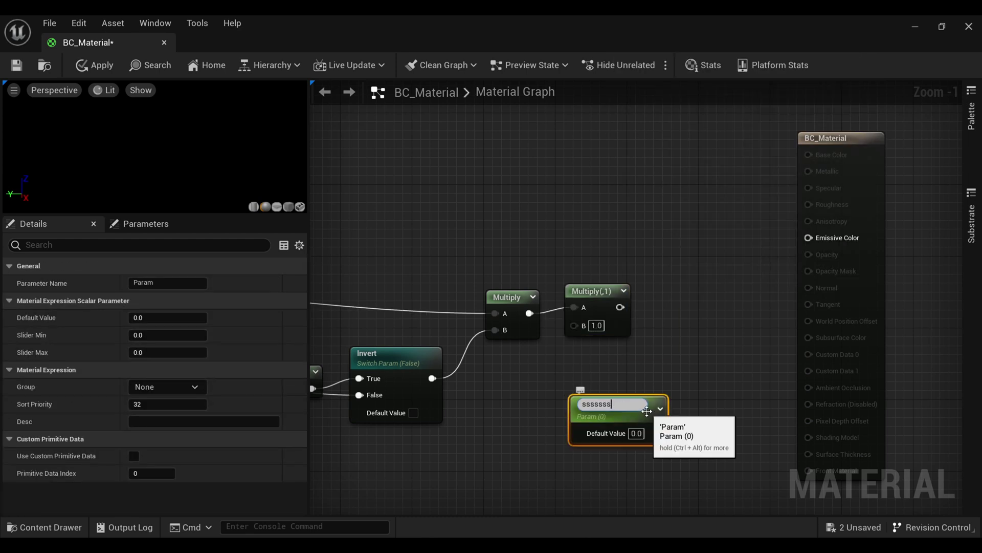
pyautogui.hotkey('ctrl', 'a')
pyautogui.write('land distortion')
pyautogui.press('Return')
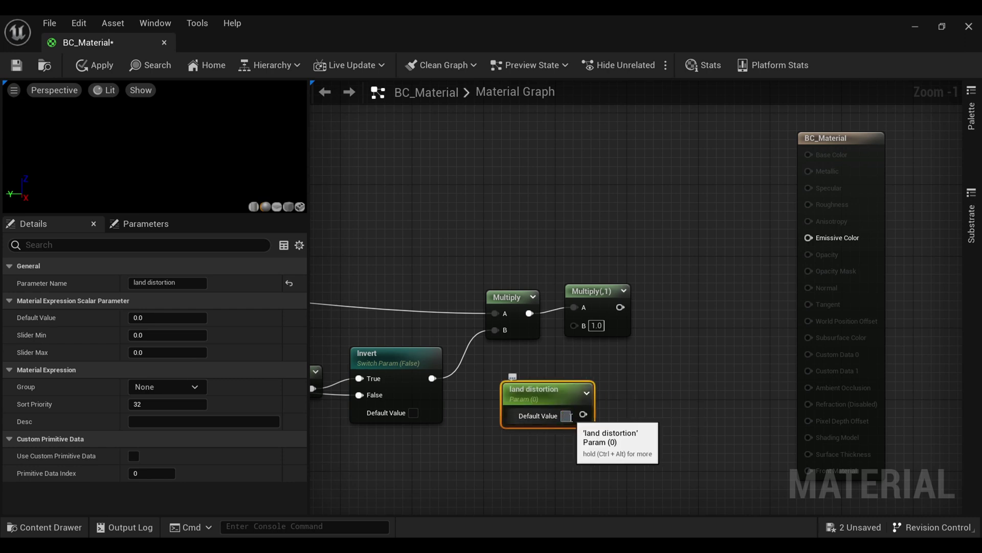
pyautogui.write('0.5')
pyautogui.moveTo(588, 415); pyautogui.dragTo(570, 343)
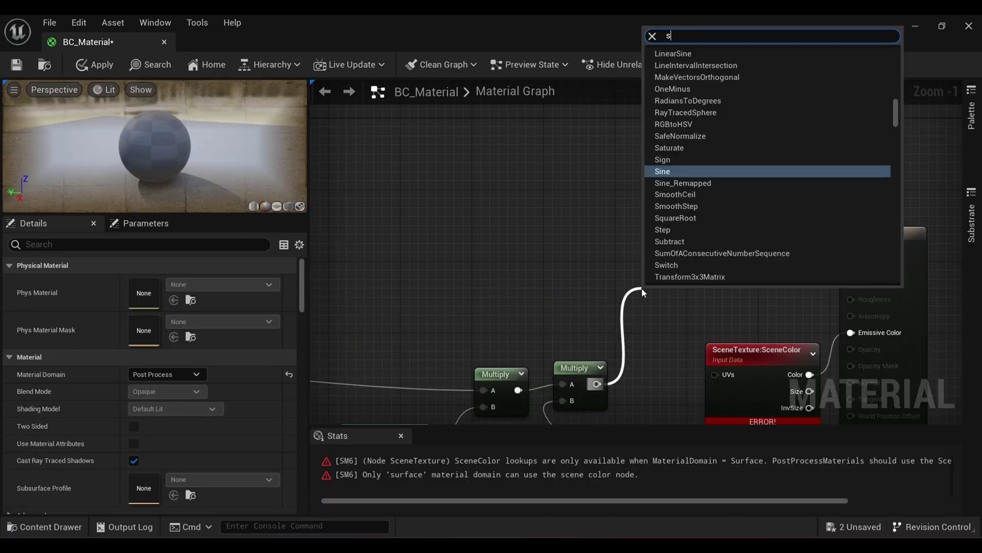
# Add a Subtract node with the second Multiply in B and a rerouted wire in A, and connect its output to SceneTexture's UVs
pyautogui.press('Return')
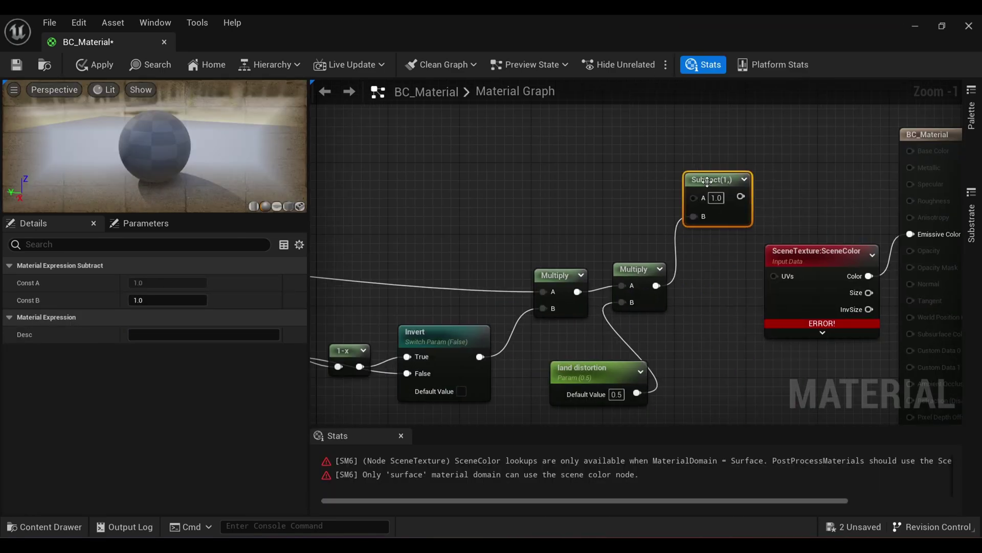
pyautogui.moveTo(695, 194); pyautogui.dragTo(490, 213)
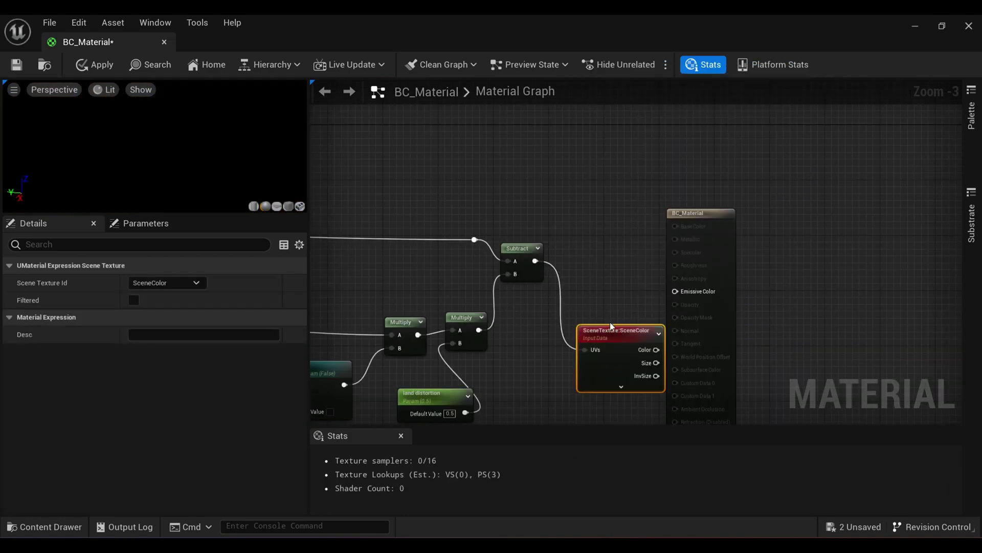
# Set the SceneTexture node's Scene Texture Id to PostProcessInput0 and connect its Color output to the material's Emissive Color
pyautogui.click(166, 282)
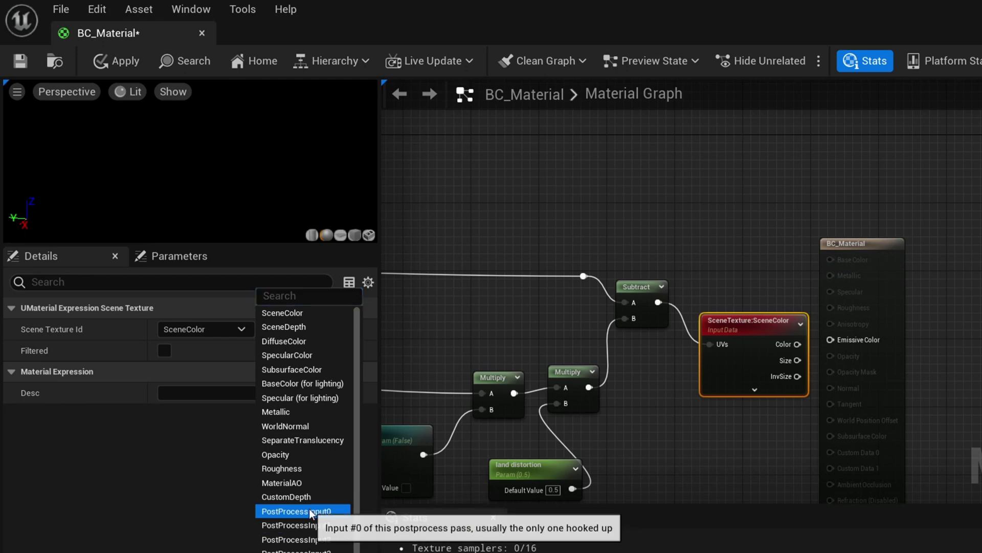
pyautogui.click(303, 510)
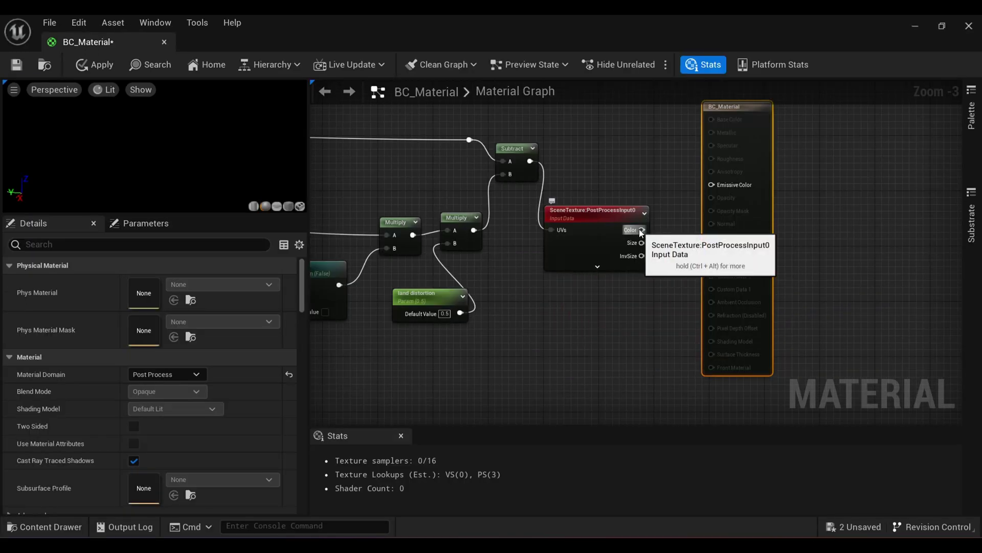
pyautogui.moveTo(641, 231); pyautogui.dragTo(715, 188)
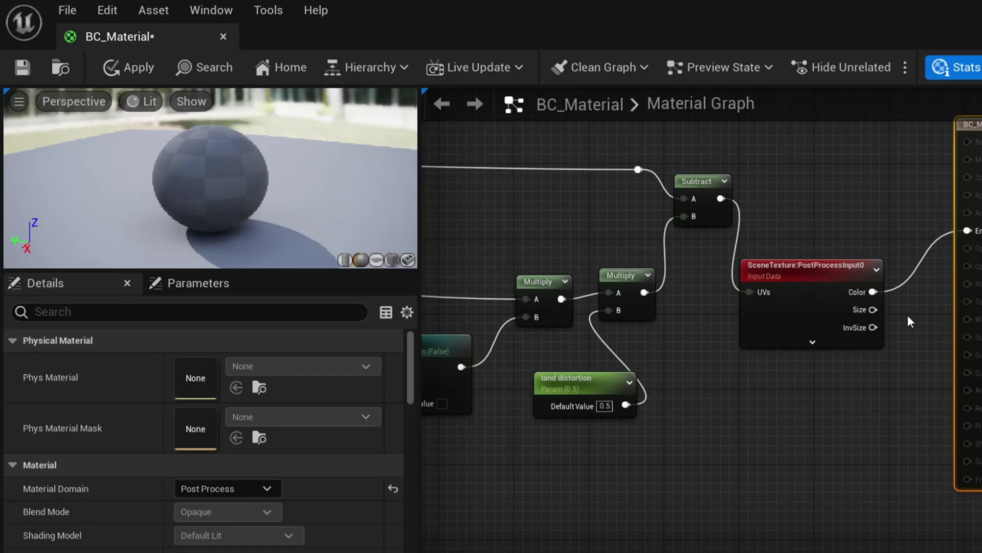
# Enable the Filtered option on the SceneTexture:PostProcessInput0 node
pyautogui.click(581, 240)
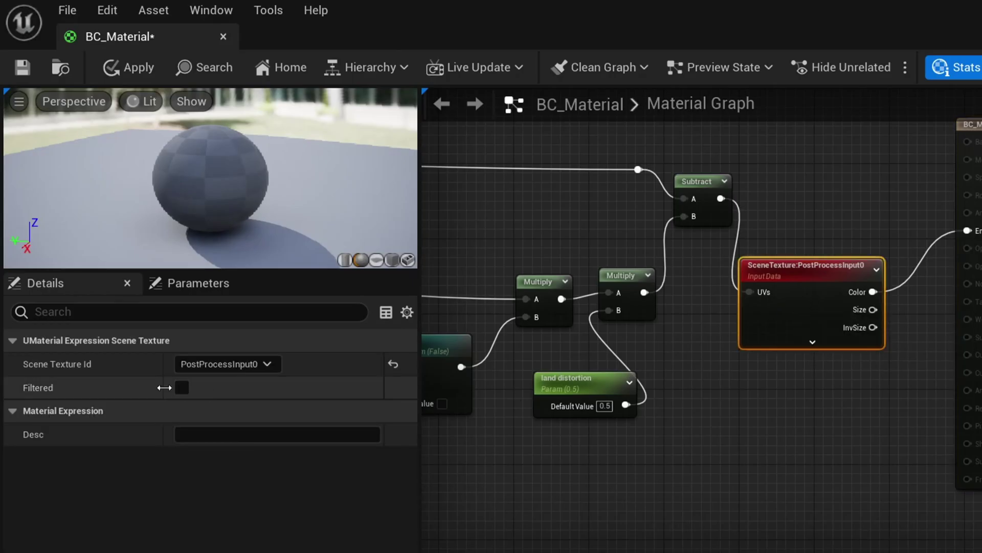
pyautogui.click(182, 387)
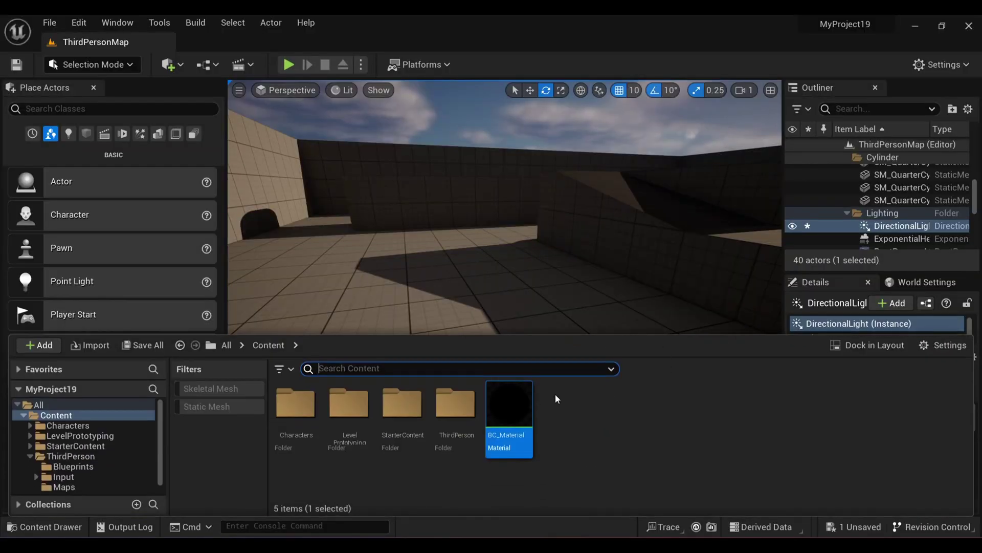
# Create a material instance from BC_Material in the Content folder, keeping its default name
pyautogui.rightClick(510, 399)
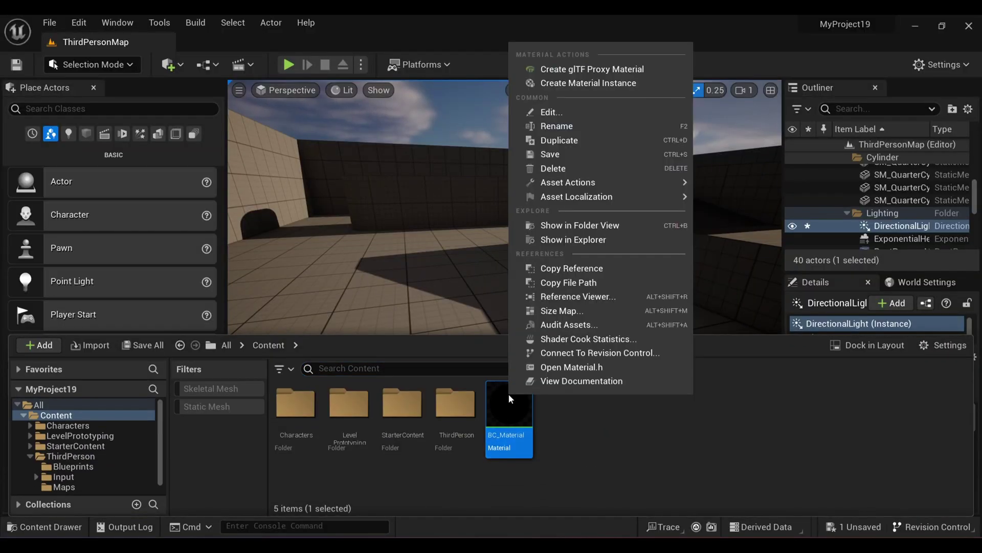
pyautogui.click(562, 83)
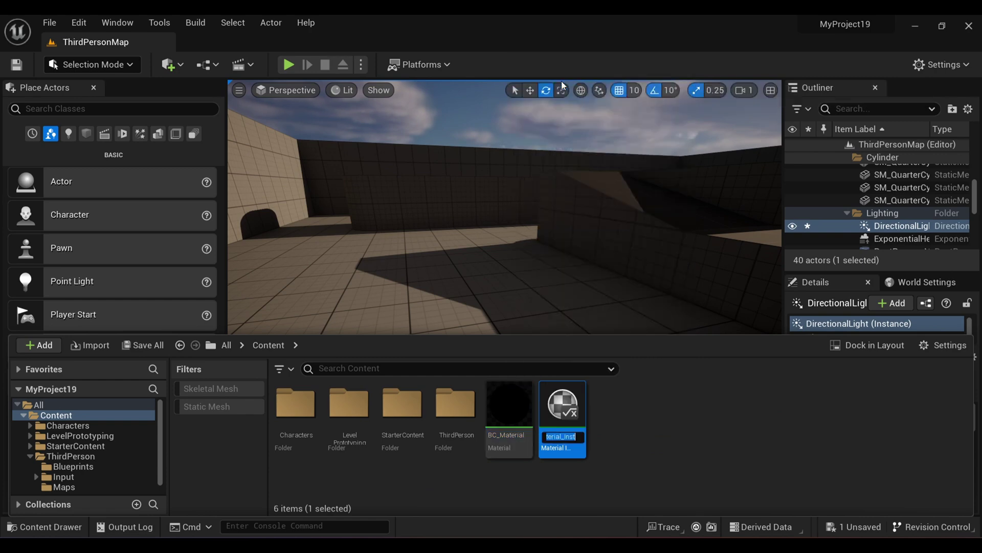
pyautogui.press('Return')
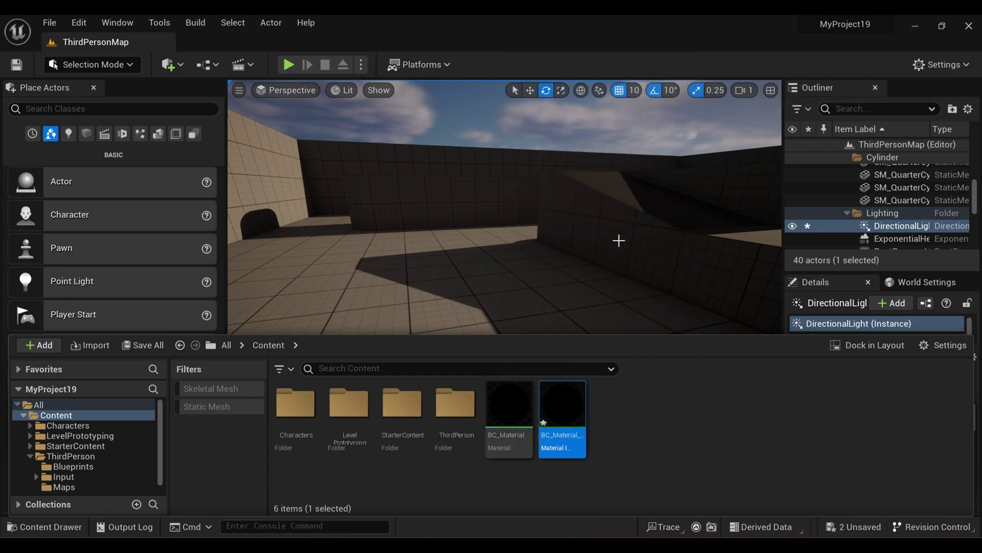
# Open BC_Material_Inst, enable the Area Falloff, Area Radius and land distortion parameter overrides, and adjust the land distortion value
pyautogui.doubleClick(546, 390)
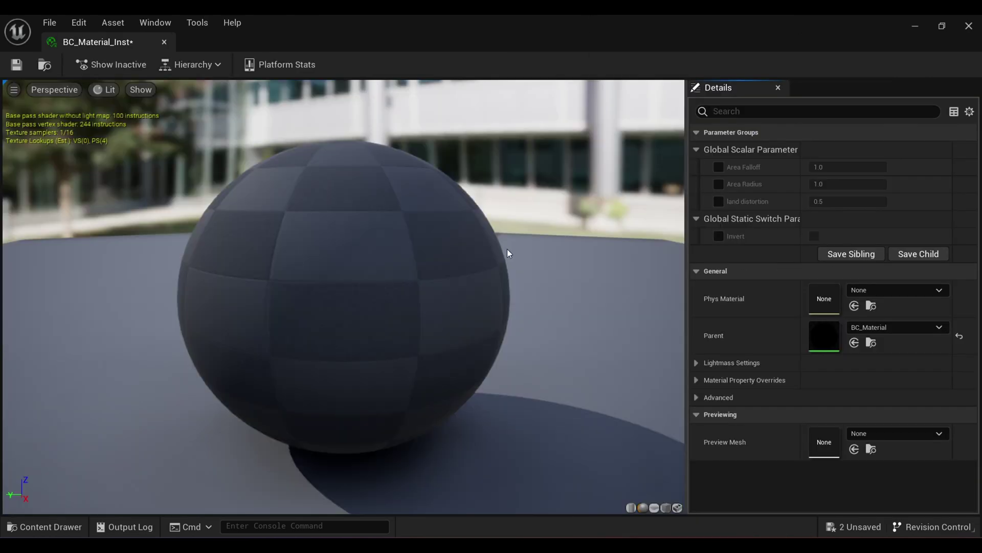
pyautogui.click(719, 168)
pyautogui.click(719, 185)
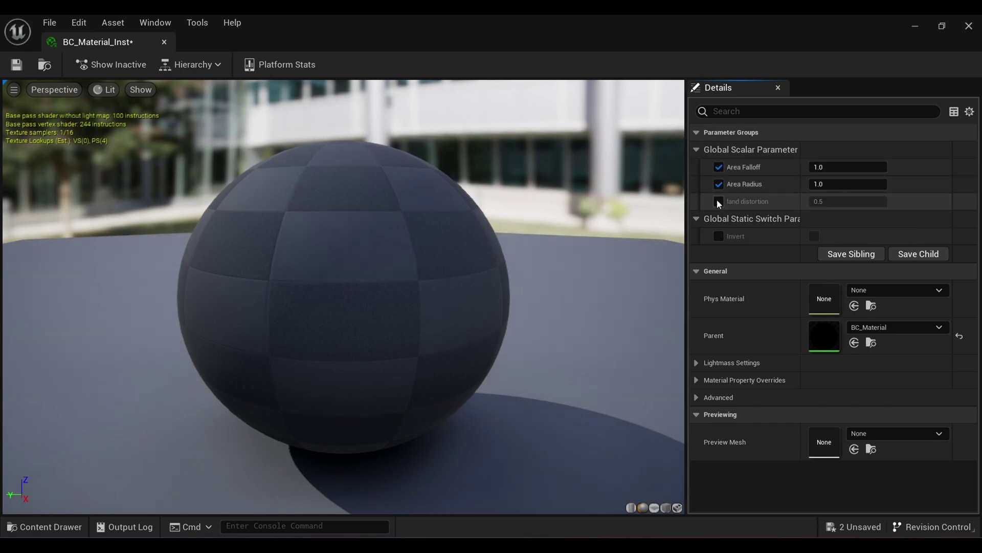
pyautogui.click(719, 203)
pyautogui.moveTo(824, 201); pyautogui.dragTo(935, 201)
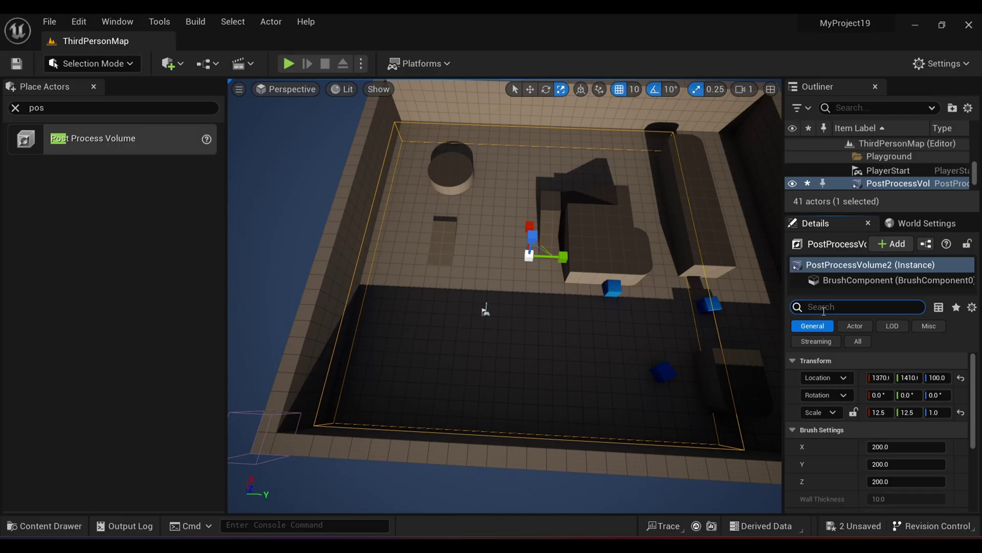
# Add an asset-reference element to the post process volume's Post Process Materials array and assign BC_Material_Inst to it
pyautogui.write('Mat')
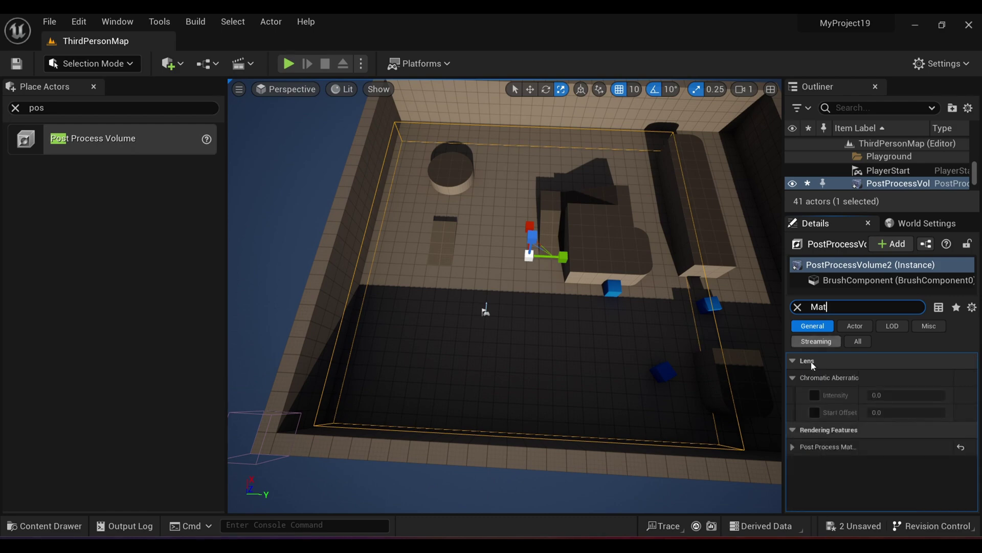
pyautogui.click(793, 446)
pyautogui.click(928, 465)
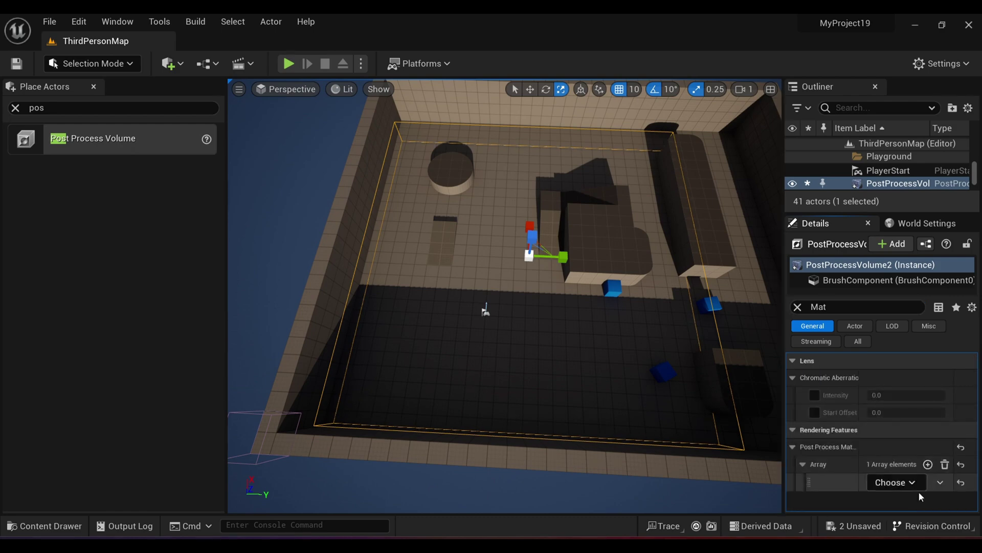
pyautogui.click(898, 503)
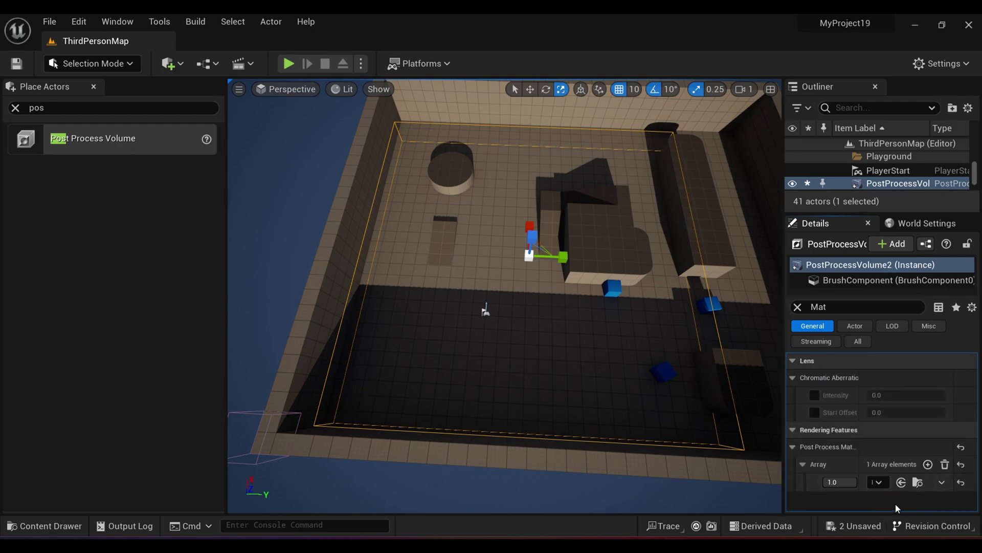
pyautogui.click(879, 482)
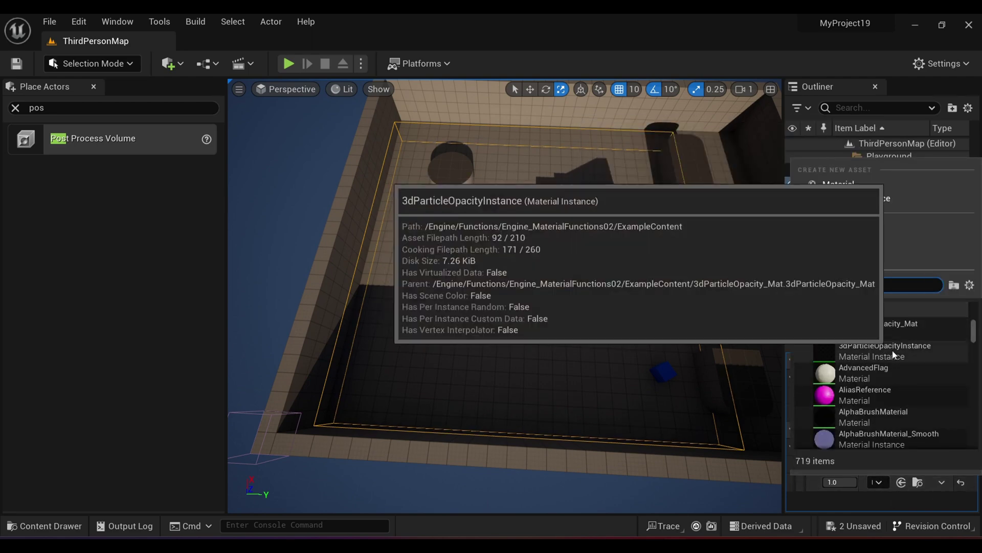
pyautogui.click(893, 353)
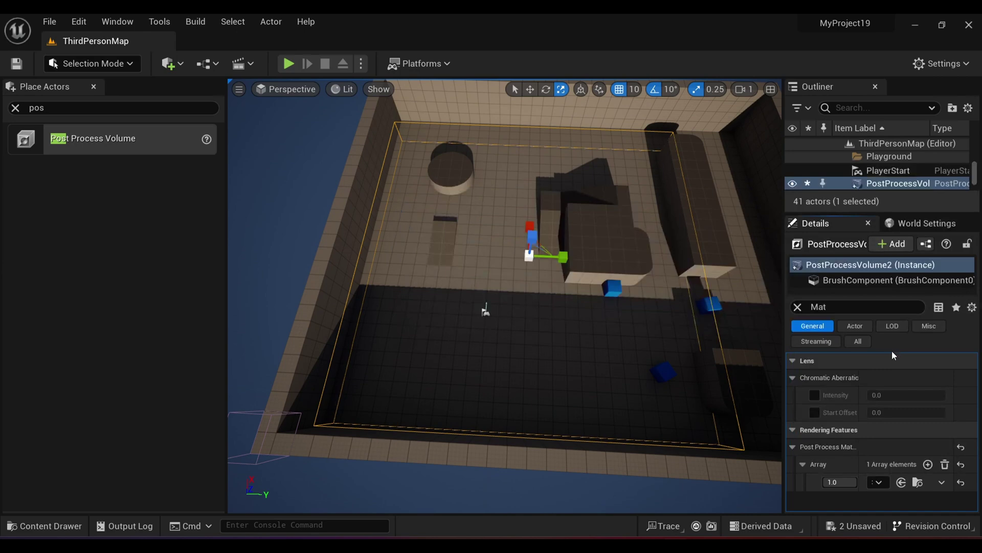
# Play the level in full screen and move the character around to examine the lens-distortion effect
pyautogui.click(289, 63)
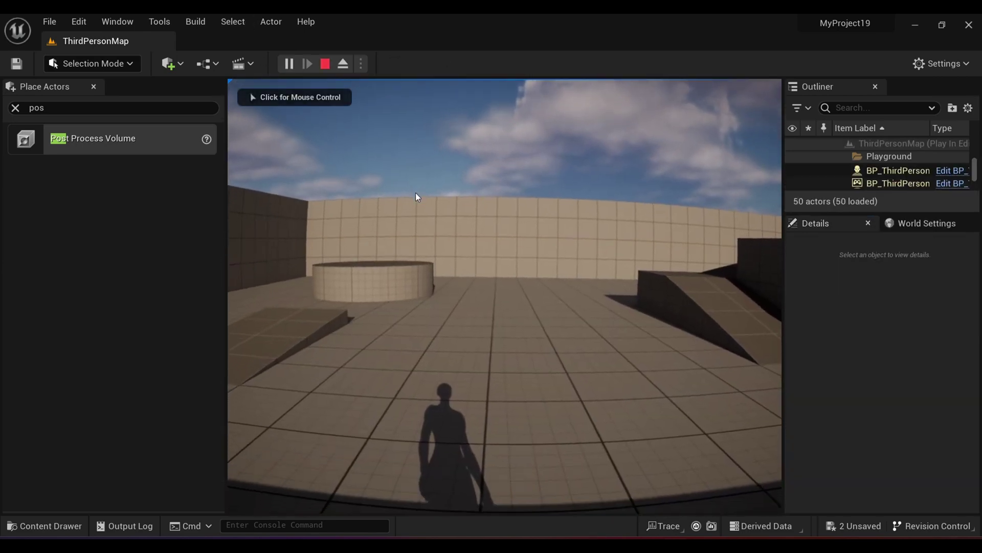
pyautogui.click(416, 197)
pyautogui.press('F11')
pyautogui.press('s')
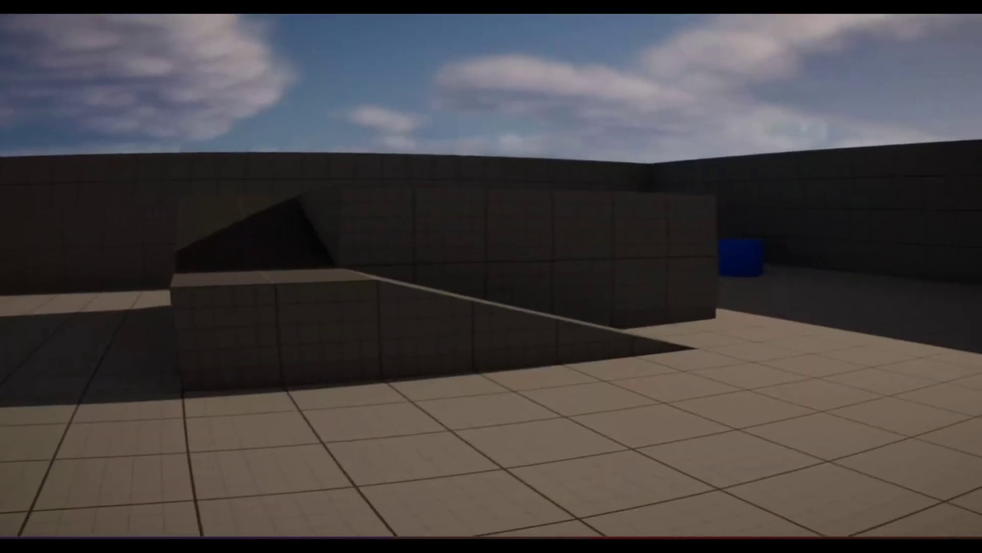
pyautogui.press('w')
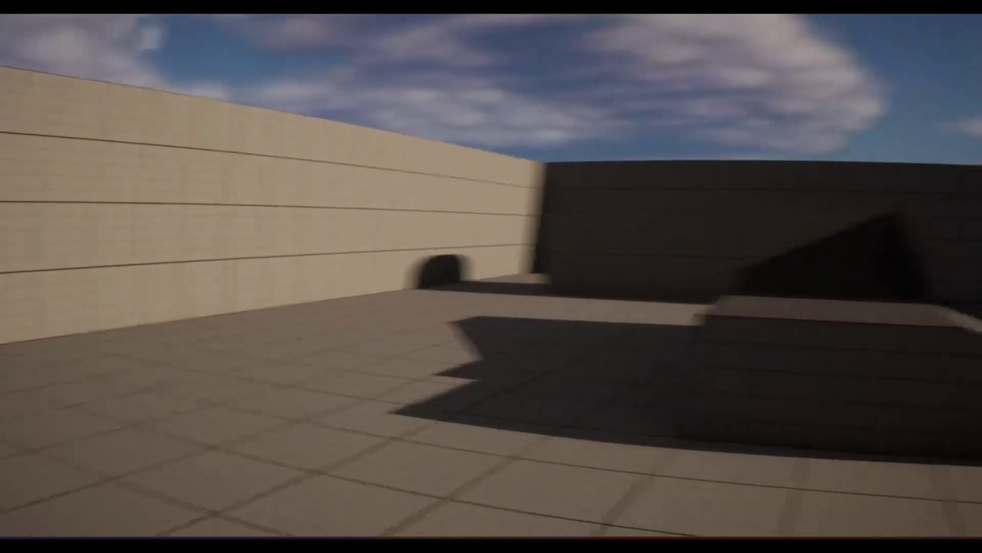